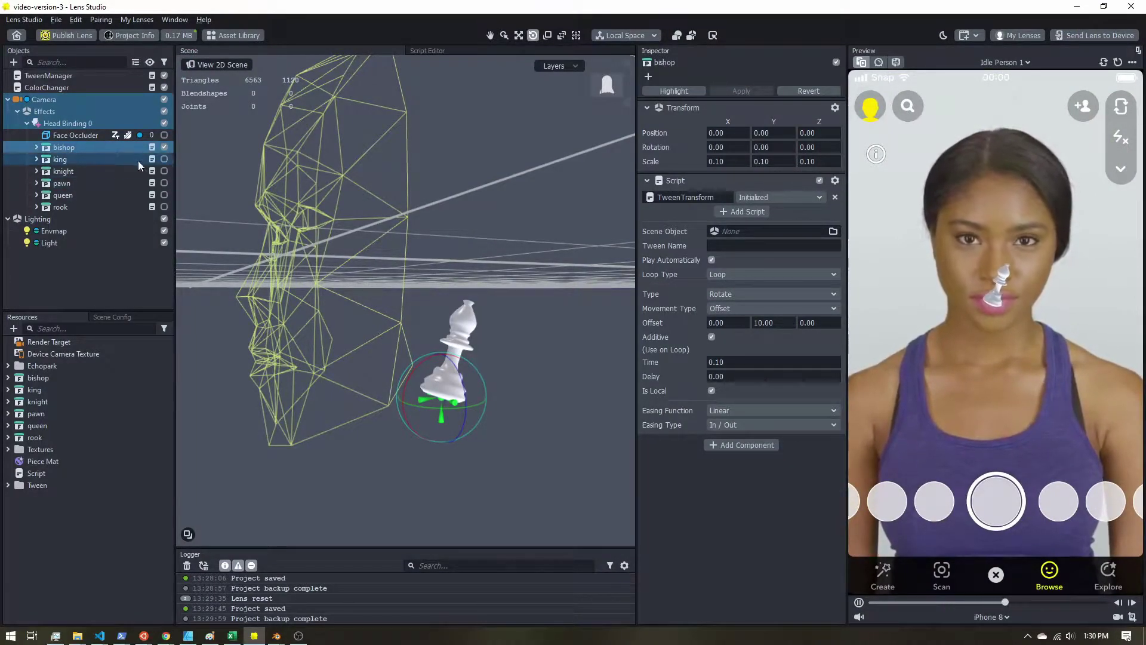
Toggle the visibility of the king, knight and Face Occluder to inspect them, leaving only the bishop shown.
left_click(163, 170)
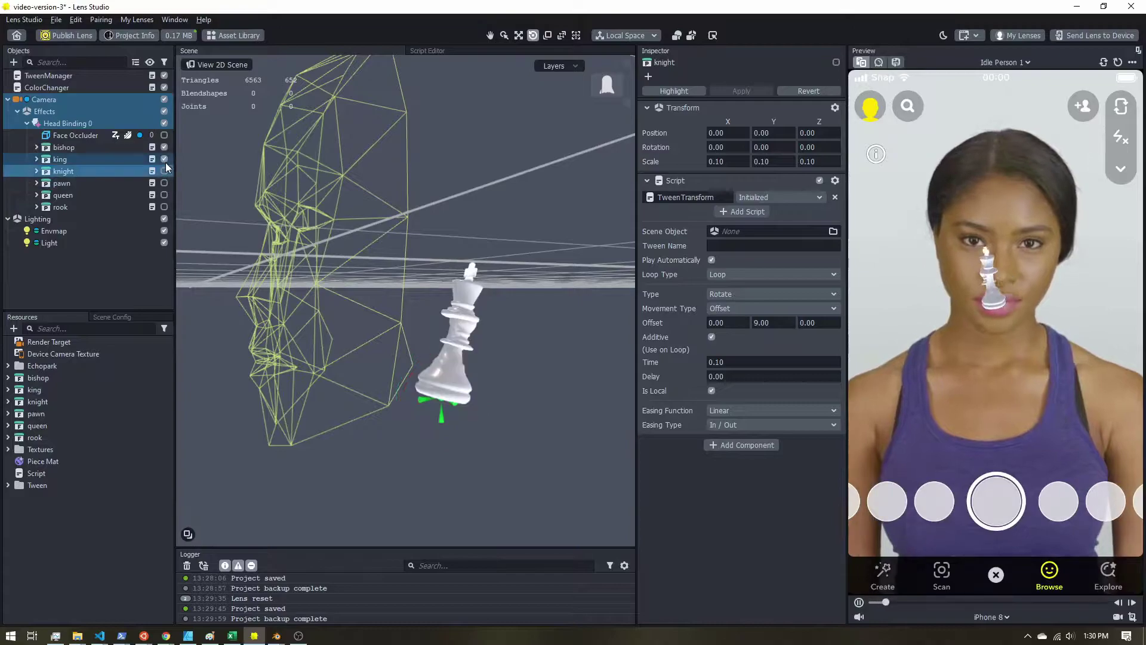
left_click(165, 159)
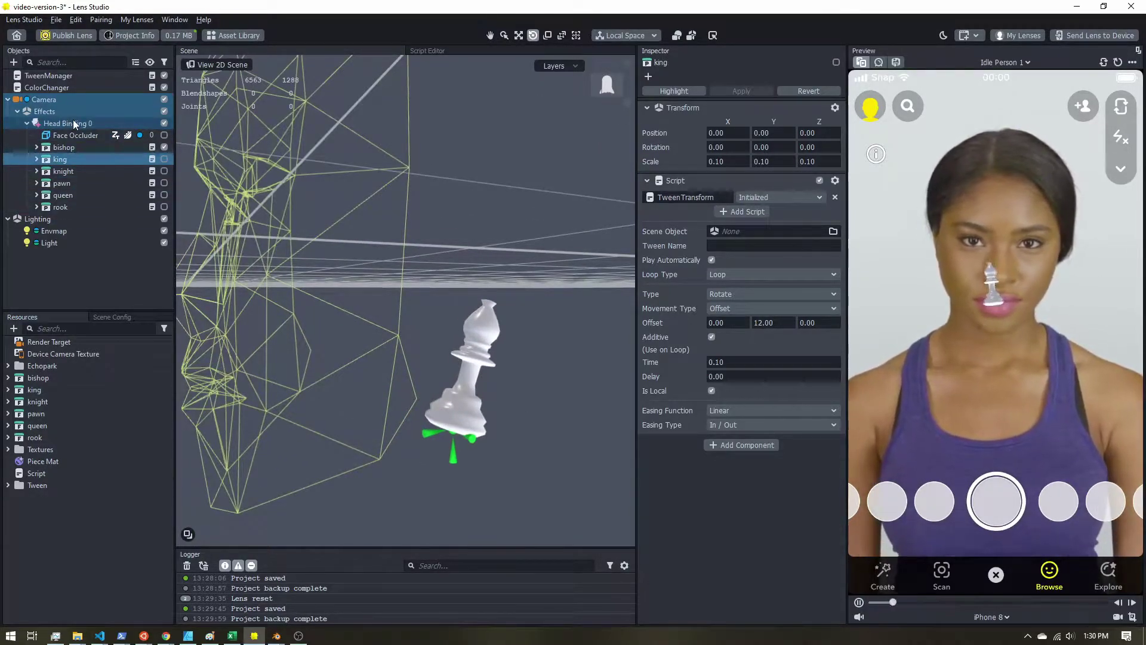
left_click(164, 134)
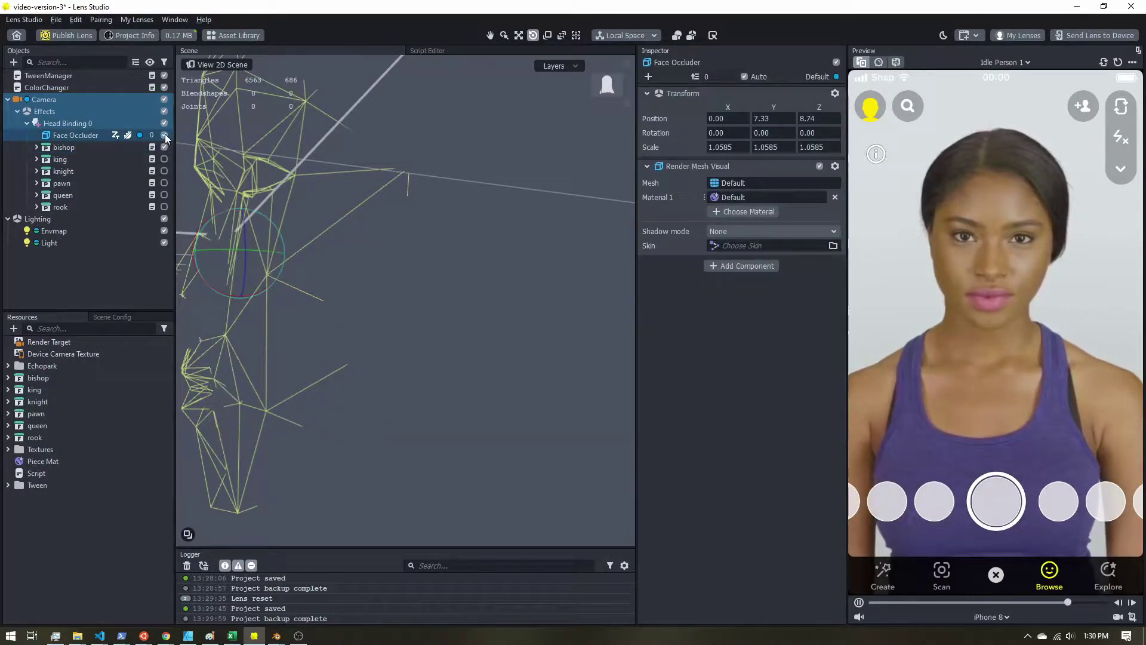
Tilt the bishop mesh inside the bishop object around its X axis to a rotation of about -113.8.
left_click(69, 147)
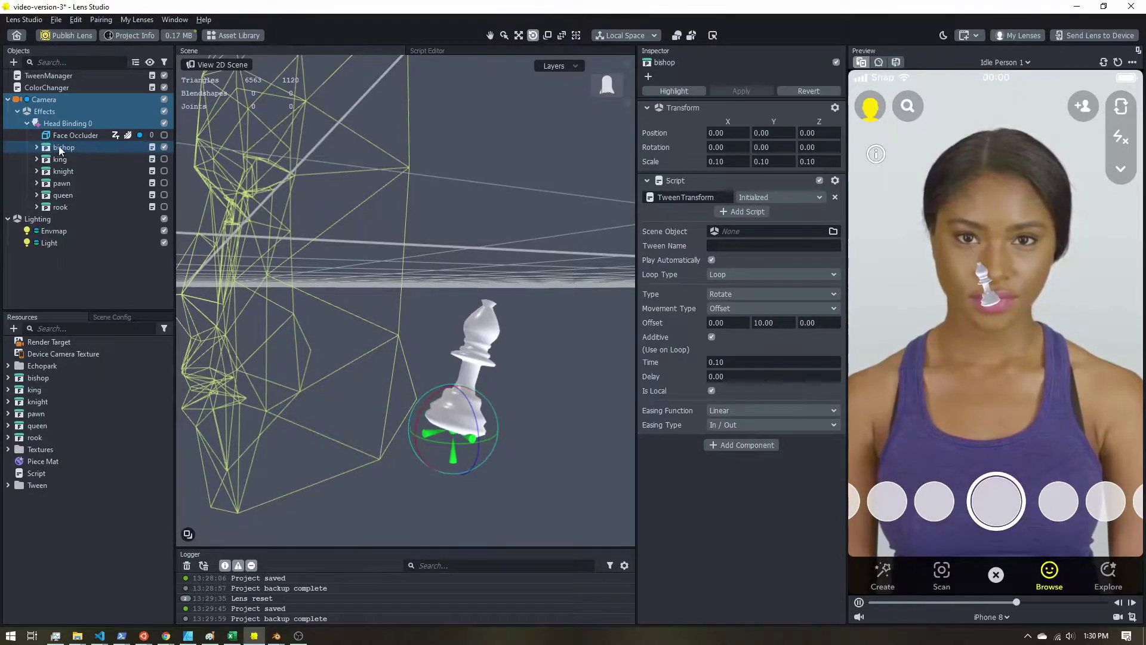
left_click(37, 147)
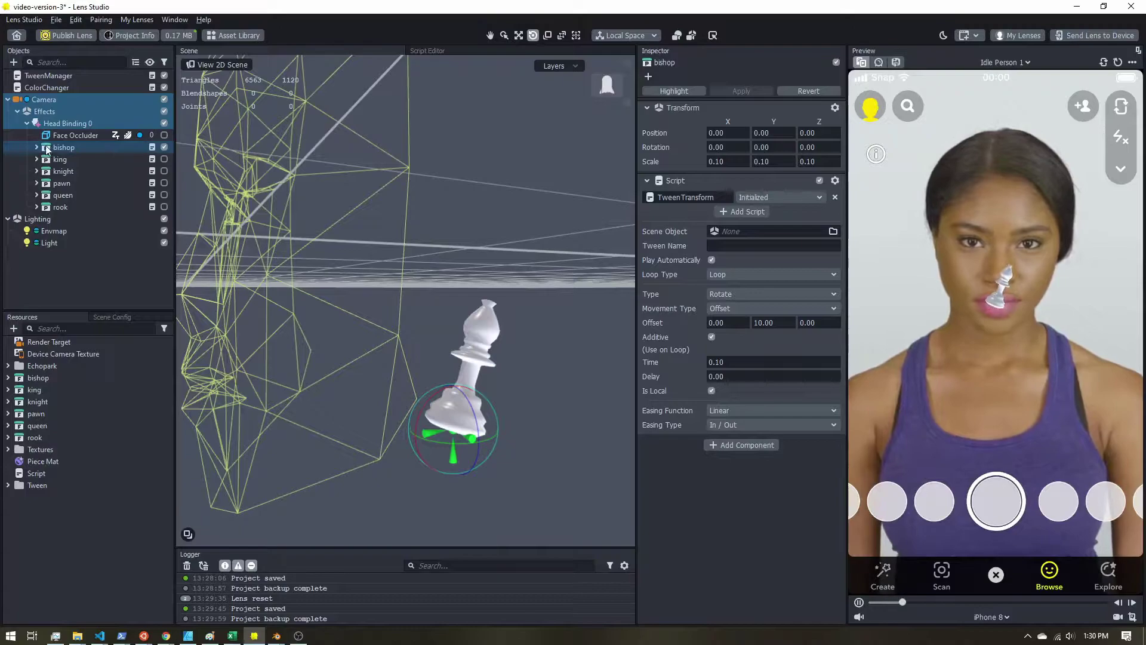
left_click(74, 158)
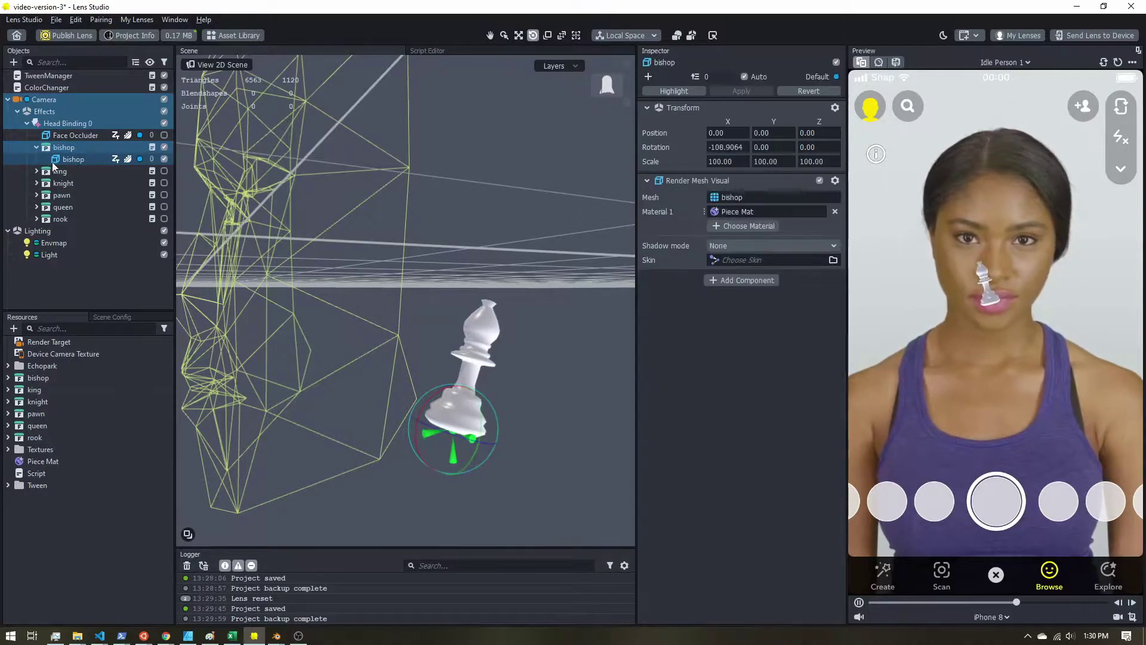
left_click_drag(430, 398, 432, 393)
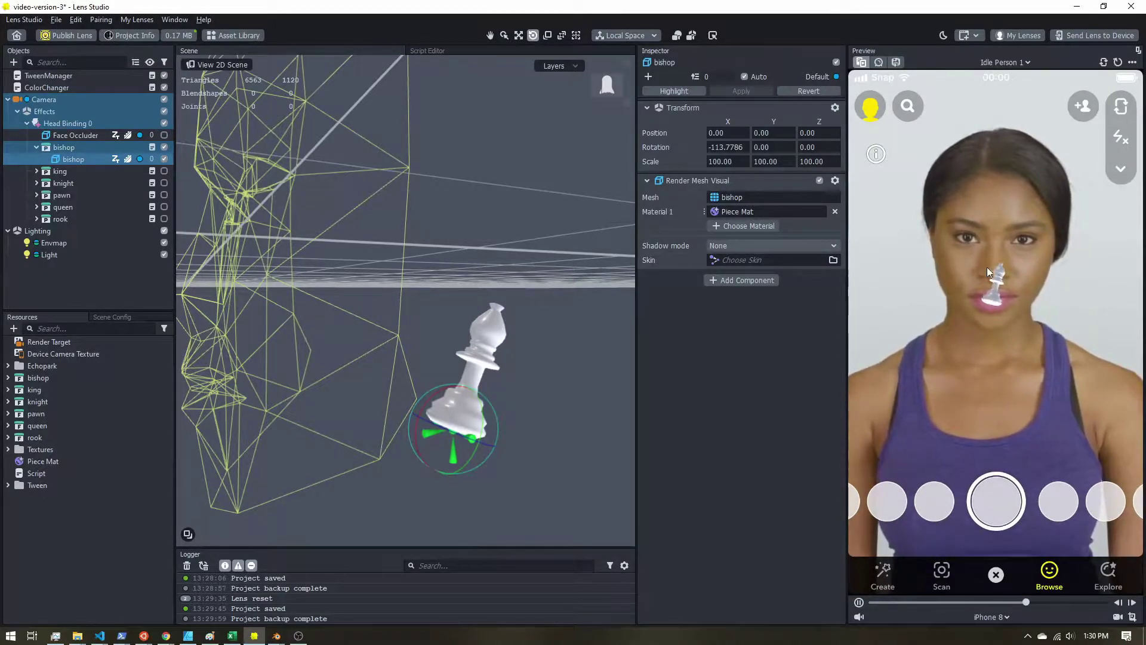
left_click(37, 147)
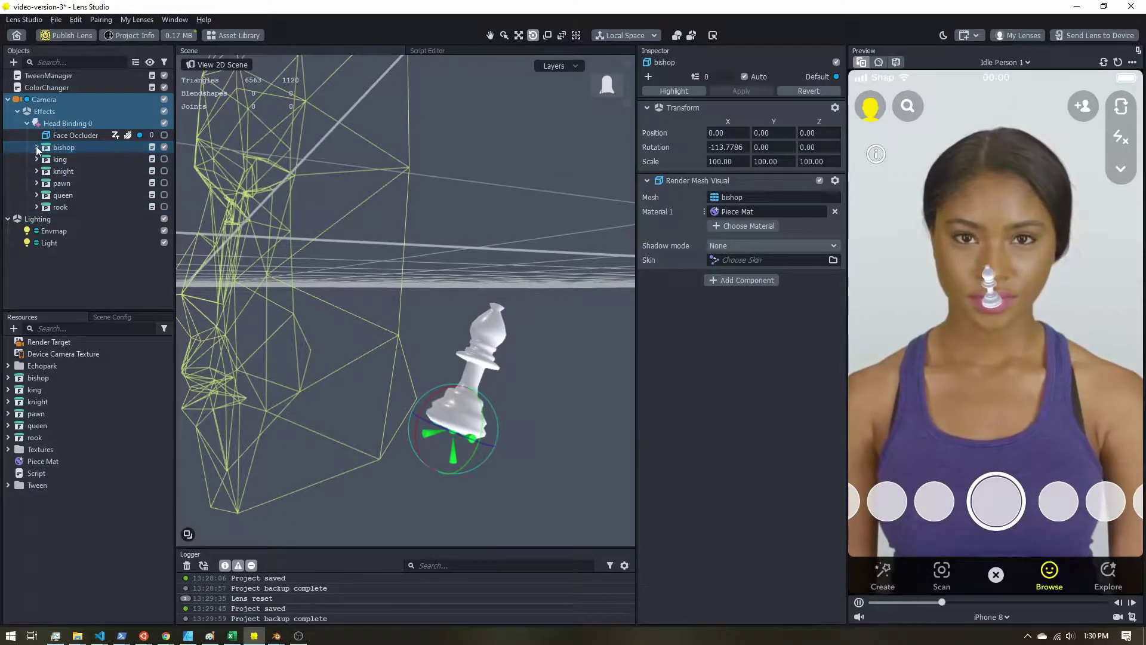
Create an empty scene object, rename it "center" and nest it under Head Binding 0.
left_click(60, 123)
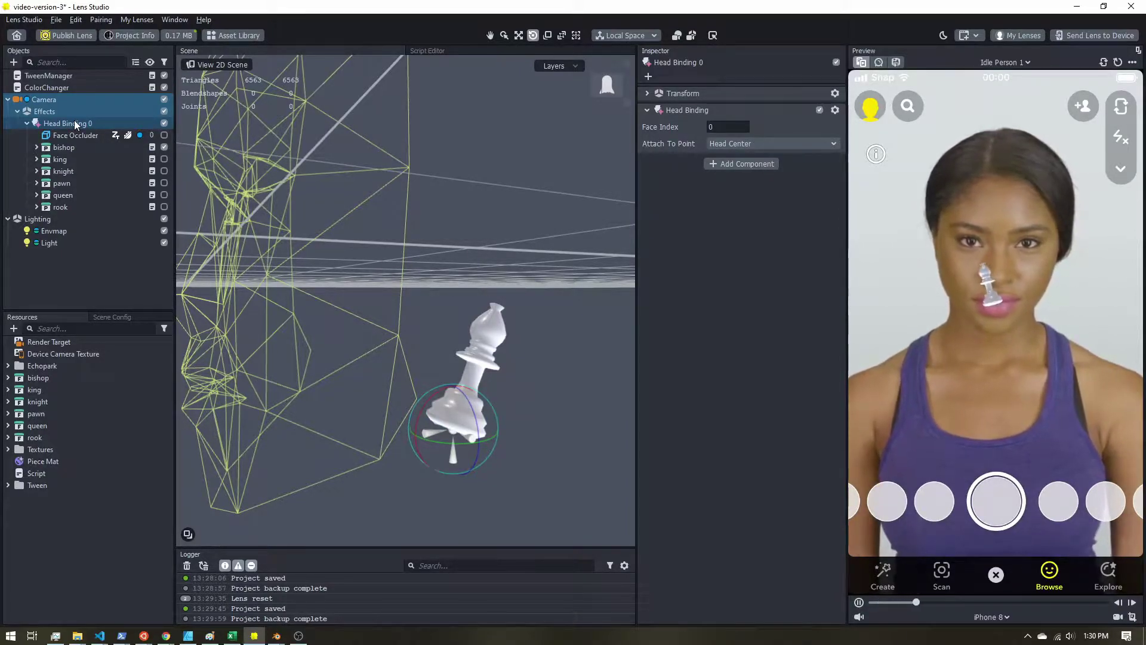
left_click(13, 62)
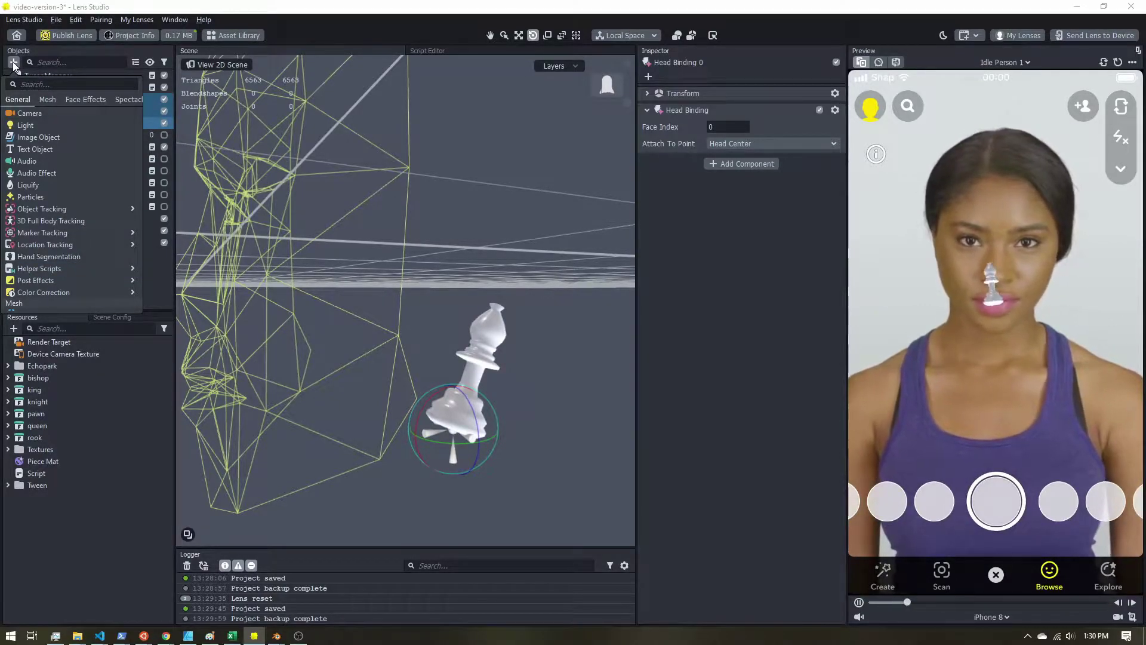
scroll(73, 175, "up", 2)
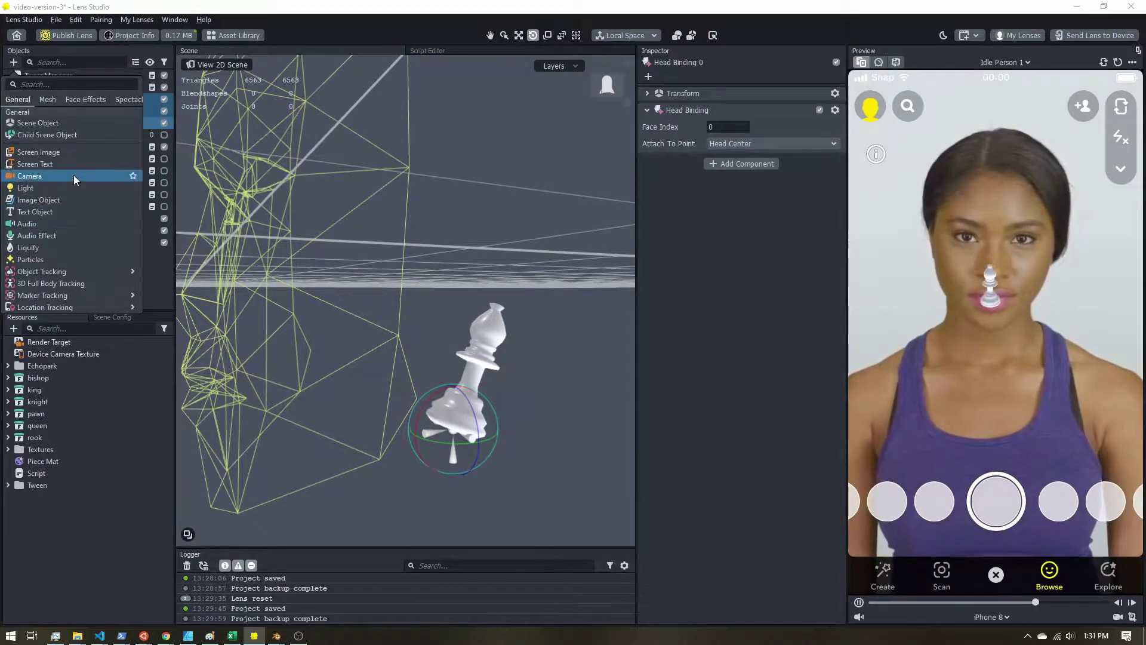
left_click(37, 123)
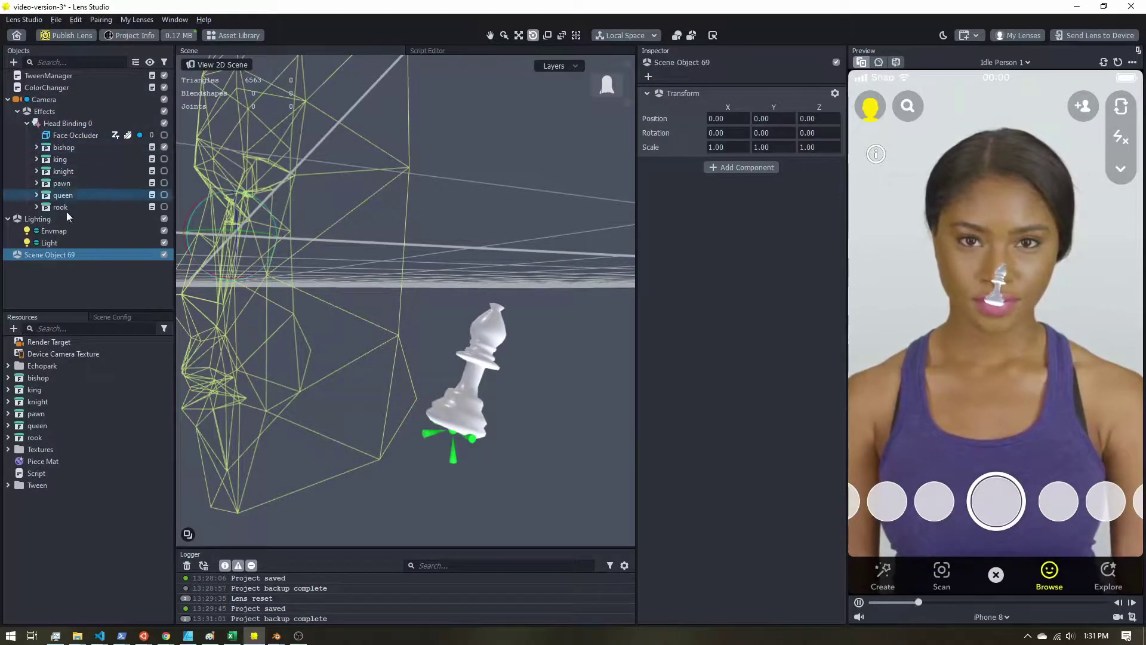
right_click(63, 254)
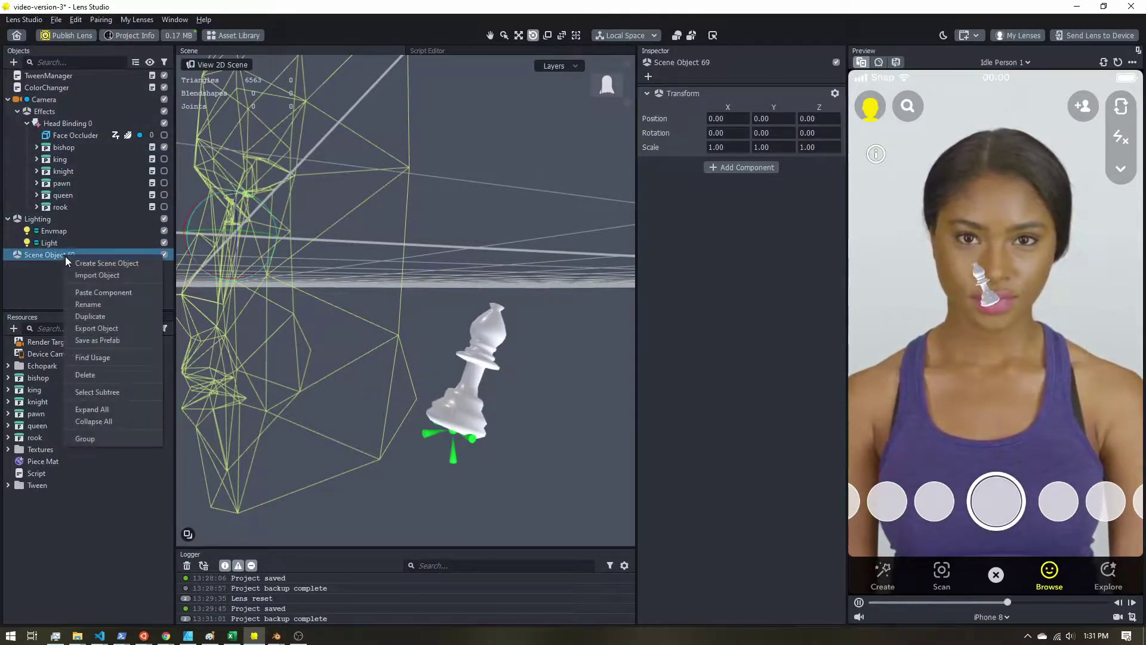
left_click(88, 302)
type("center")
key("Return")
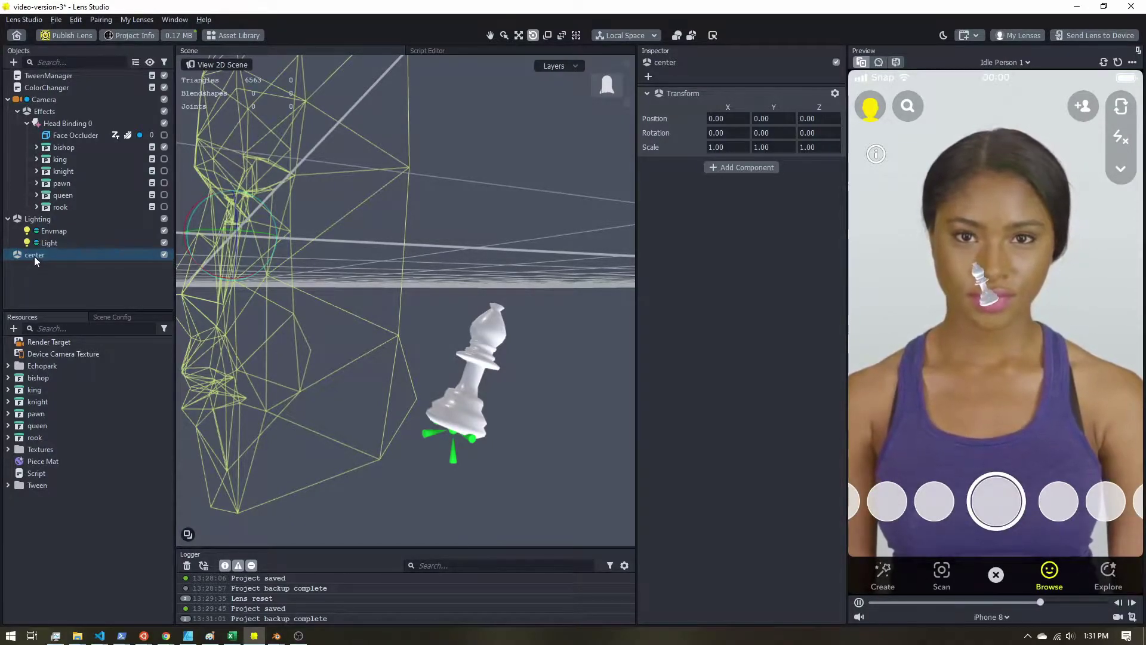
left_click_drag(34, 256, 62, 122)
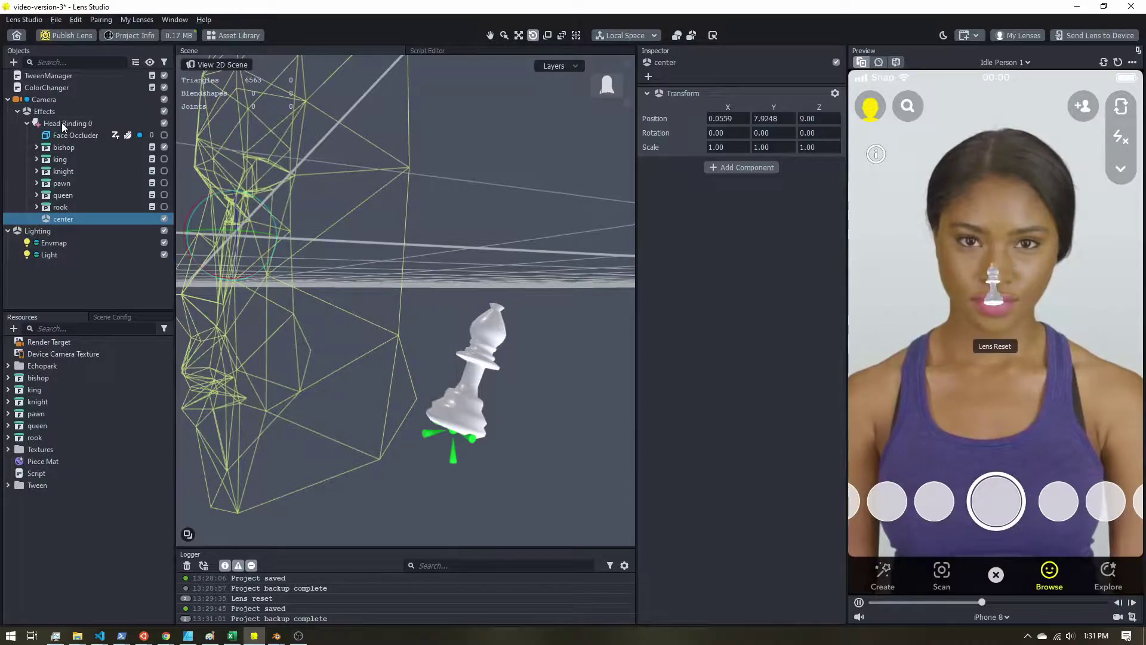
Move the center object up and back inside the head, to about Y 14.2 and Z 2.77.
double_click(65, 219)
left_click_drag(317, 269, 343, 382, "alt")
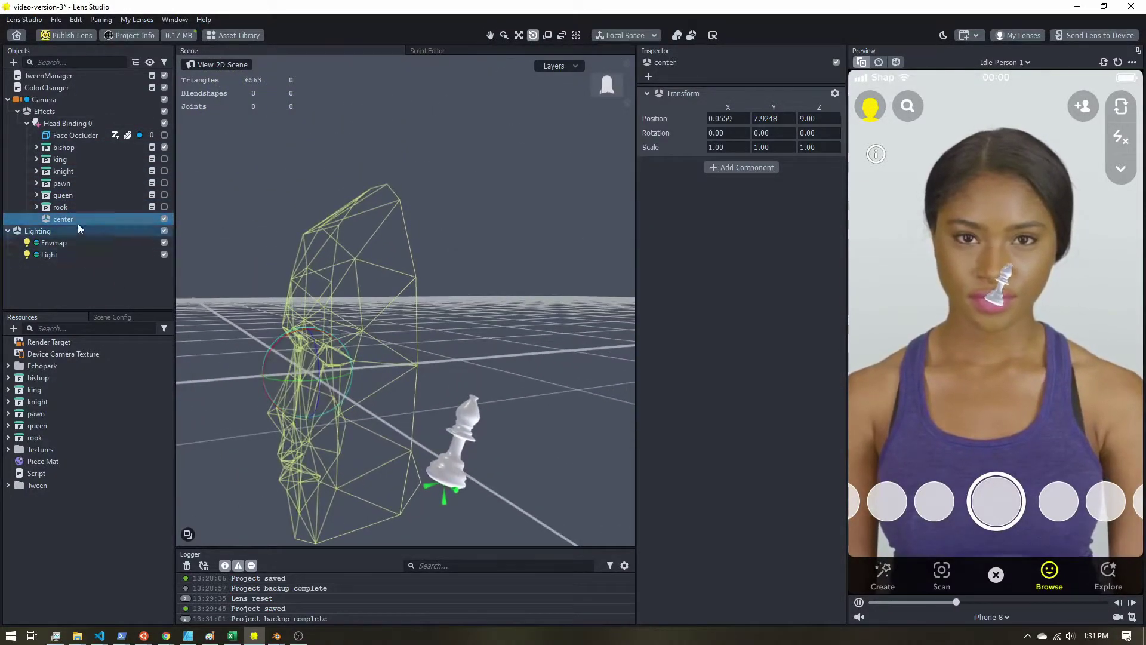
left_click(519, 35)
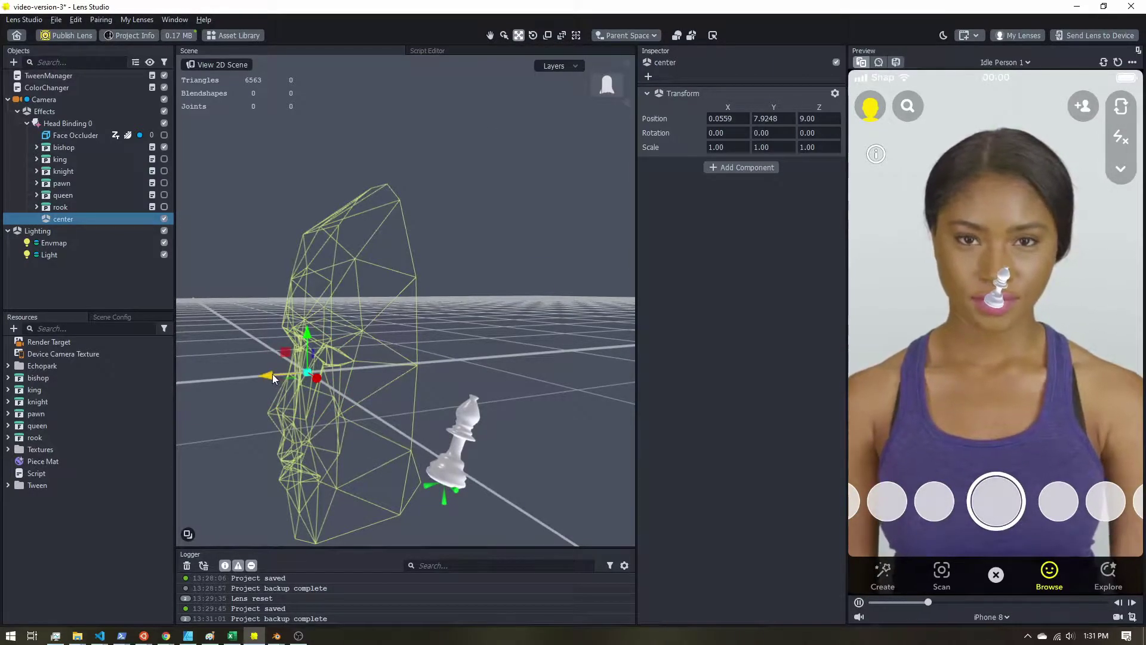
left_click_drag(272, 374, 378, 368)
left_click_drag(408, 327, 414, 225)
left_click_drag(435, 278, 448, 239, "alt")
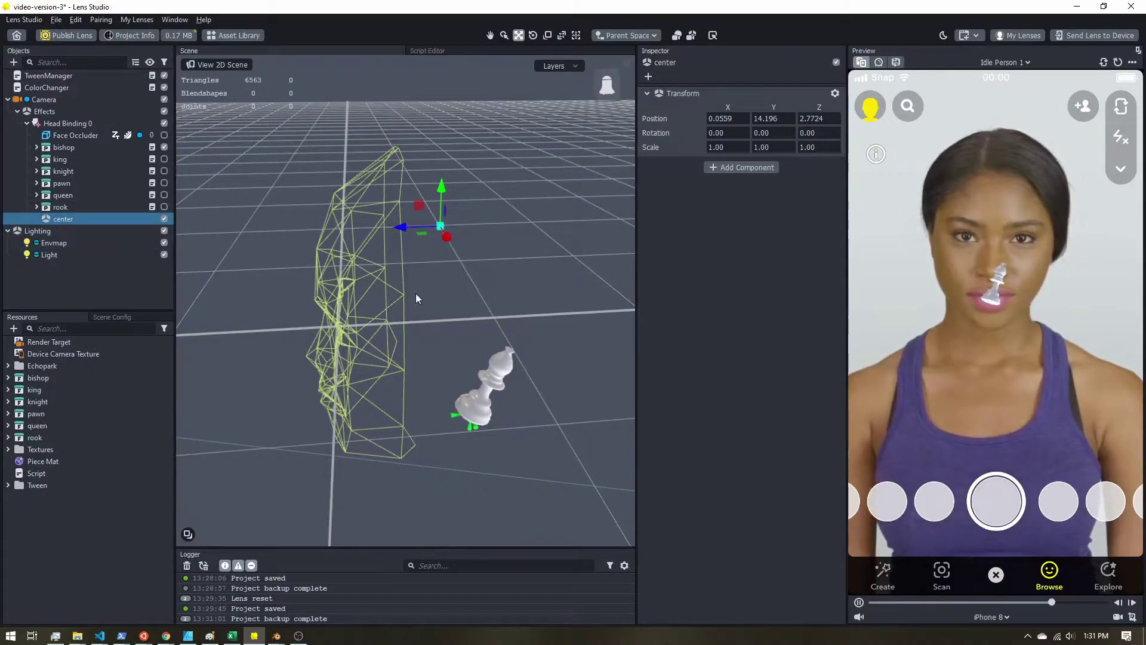
left_click_drag(416, 297, 495, 335, "alt")
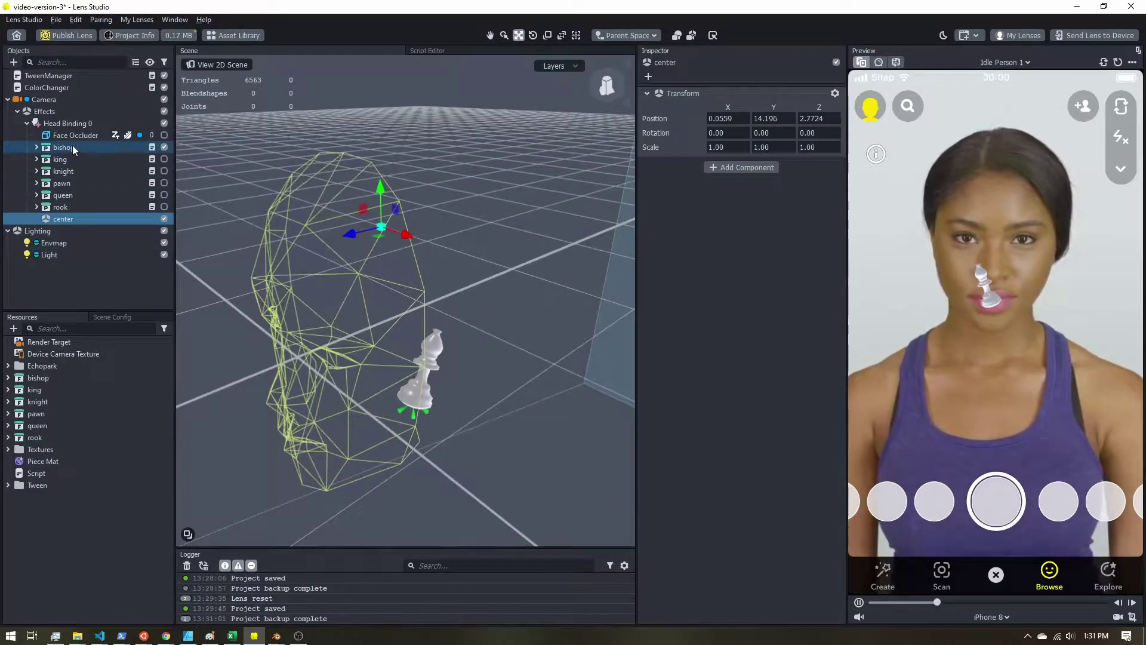
Nest the bishop under the center object and set its X, Y and Z position to 0.
left_click_drag(67, 145, 65, 220)
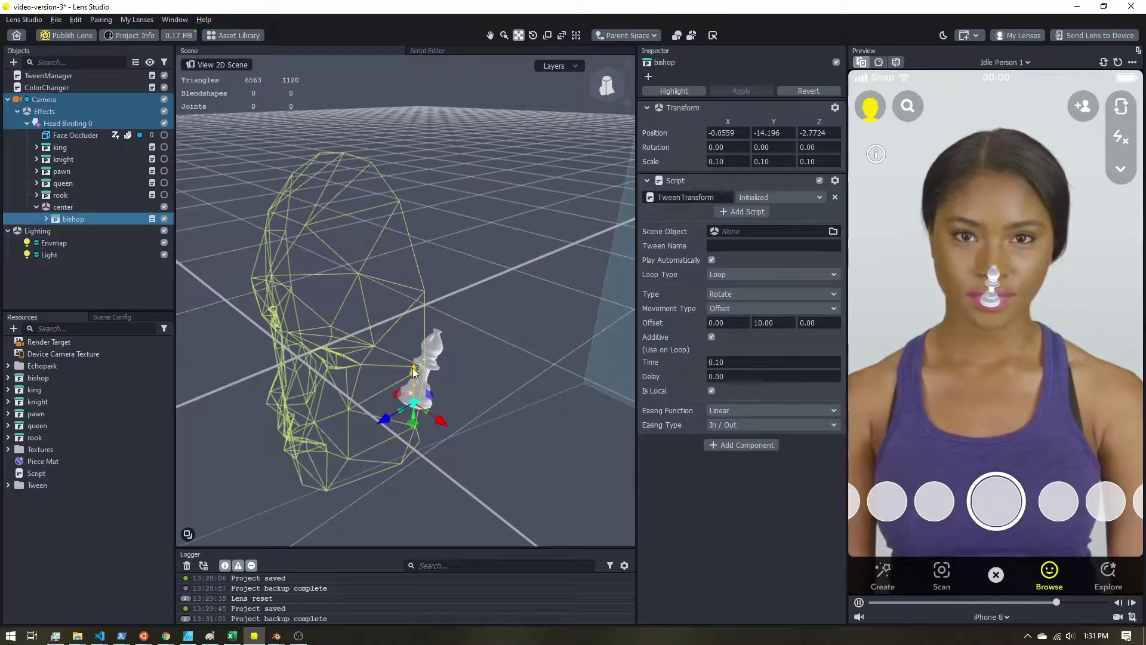
left_click_drag(414, 372, 400, 186)
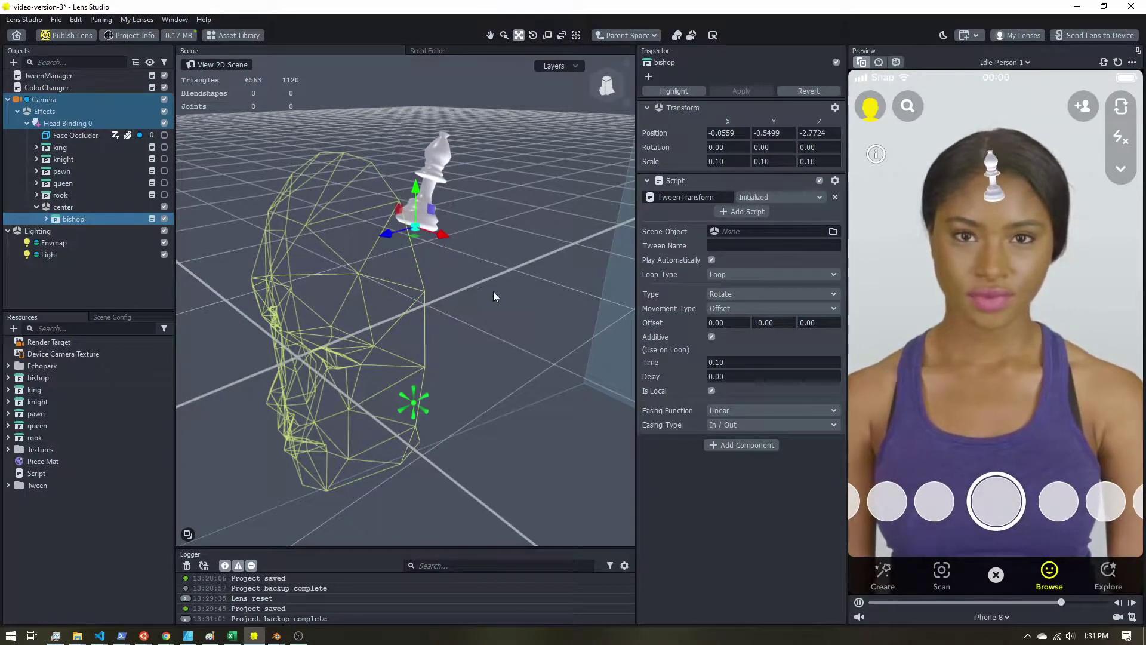
middle_click_drag(493, 297, 466, 292)
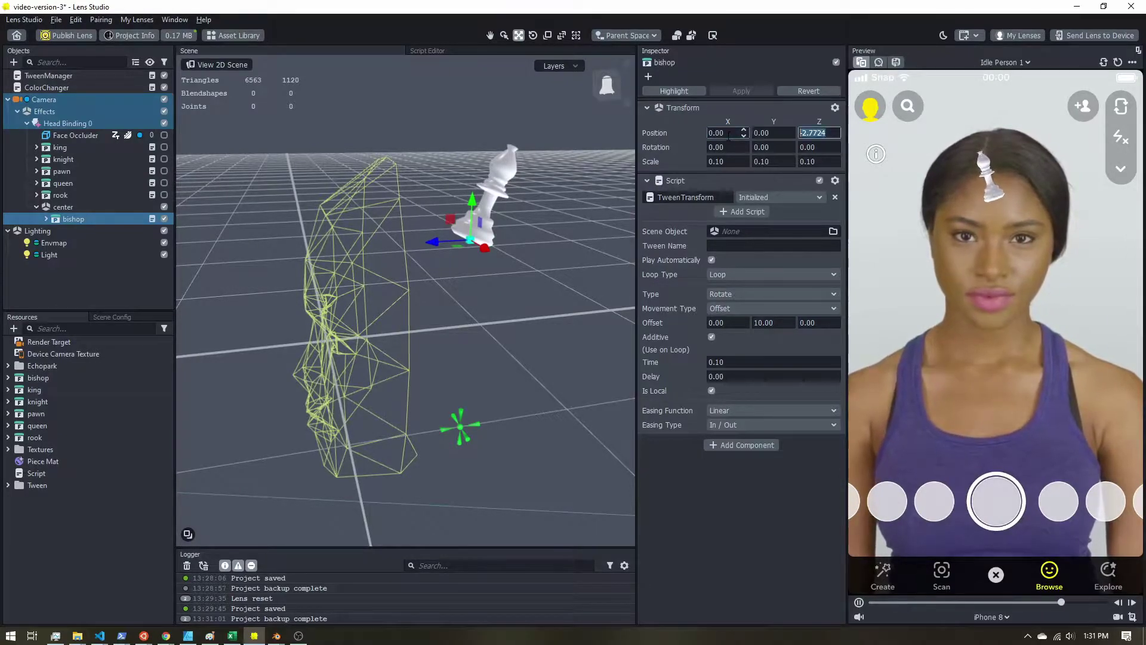
type("0")
key("Return")
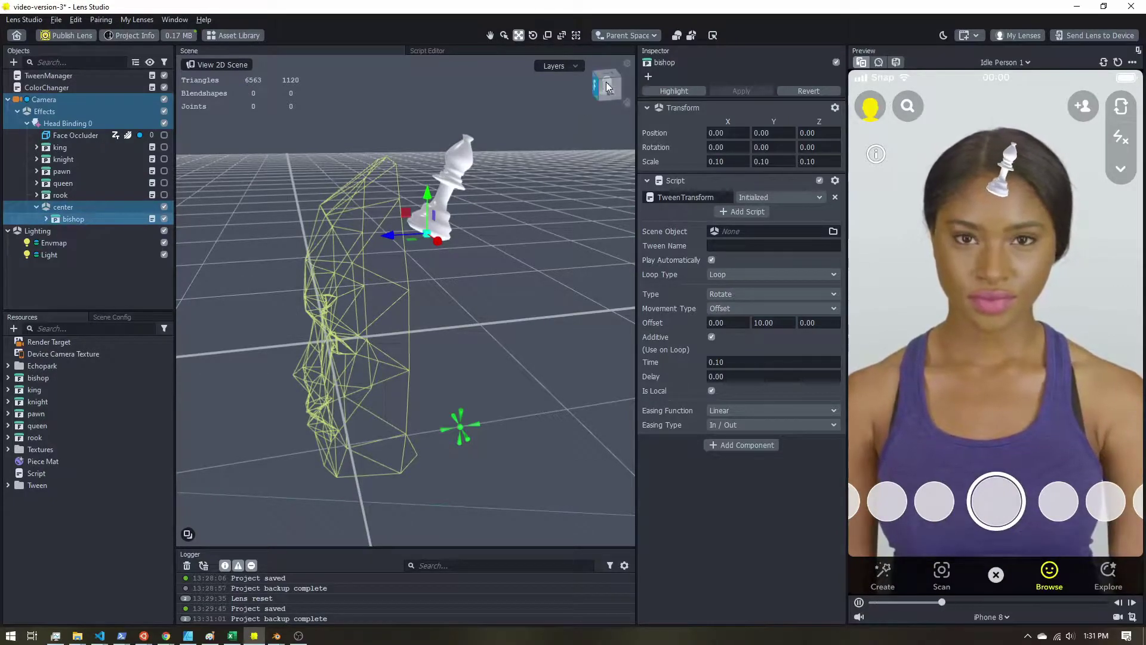
Move the bishop forward along Z until it sits in front of the forehead, at about Z 12.7.
left_click_drag(394, 236, 194, 269)
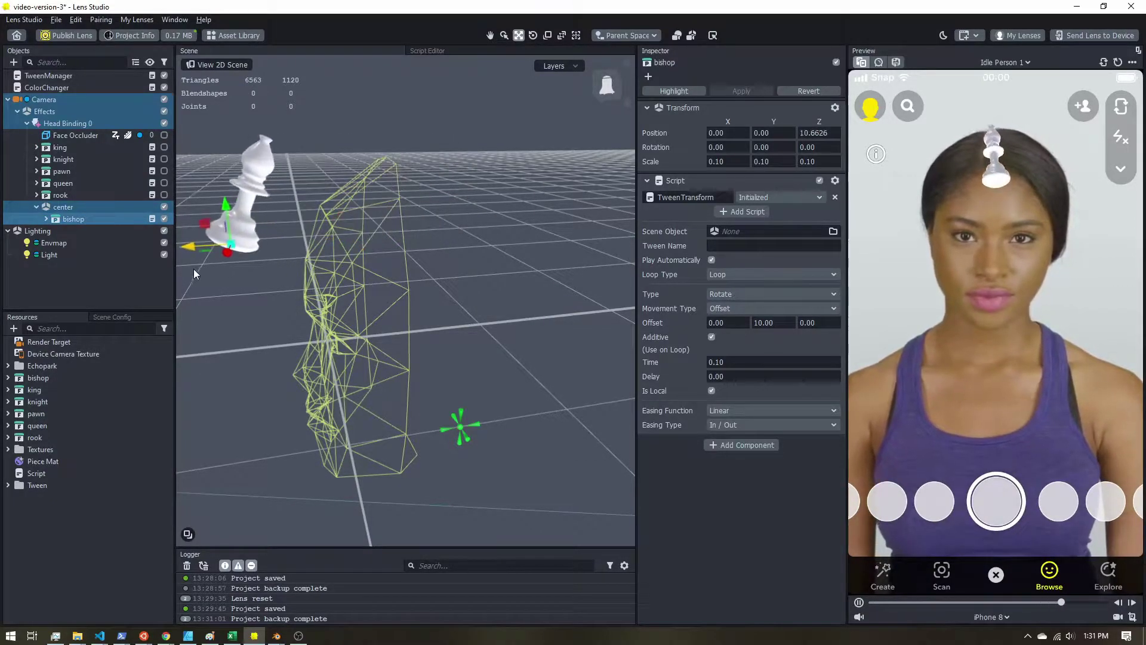
left_click_drag(306, 343, 418, 305, "alt")
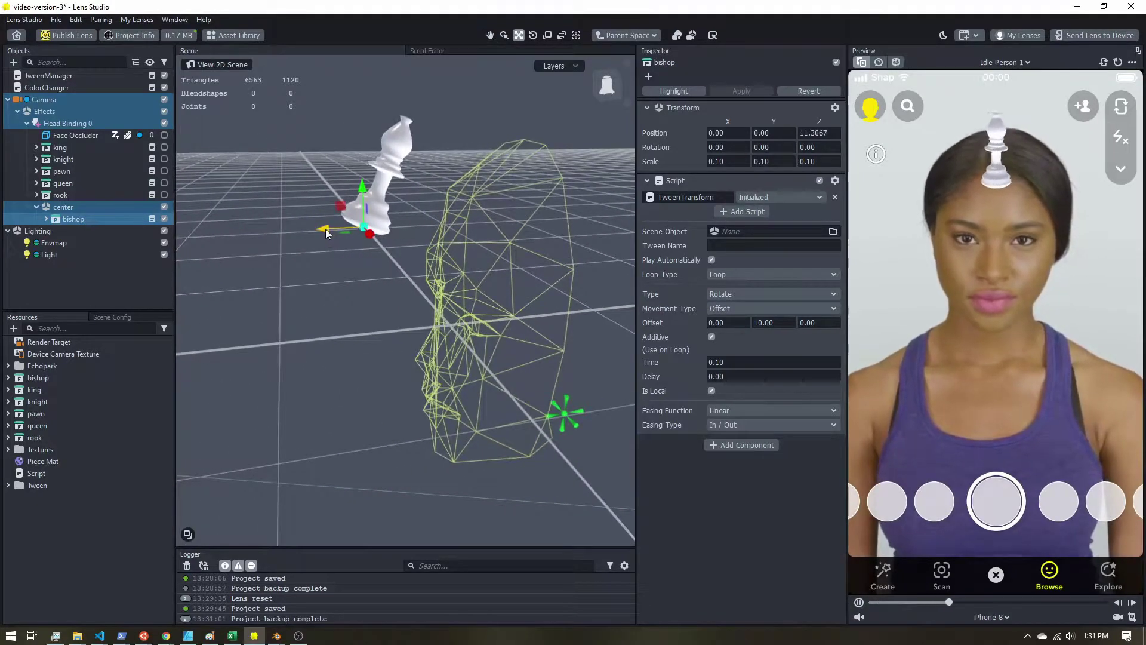
mouse_move(325, 228)
left_mouse_down()
mouse_move(301, 228)
mouse_move(316, 237)
left_mouse_up()
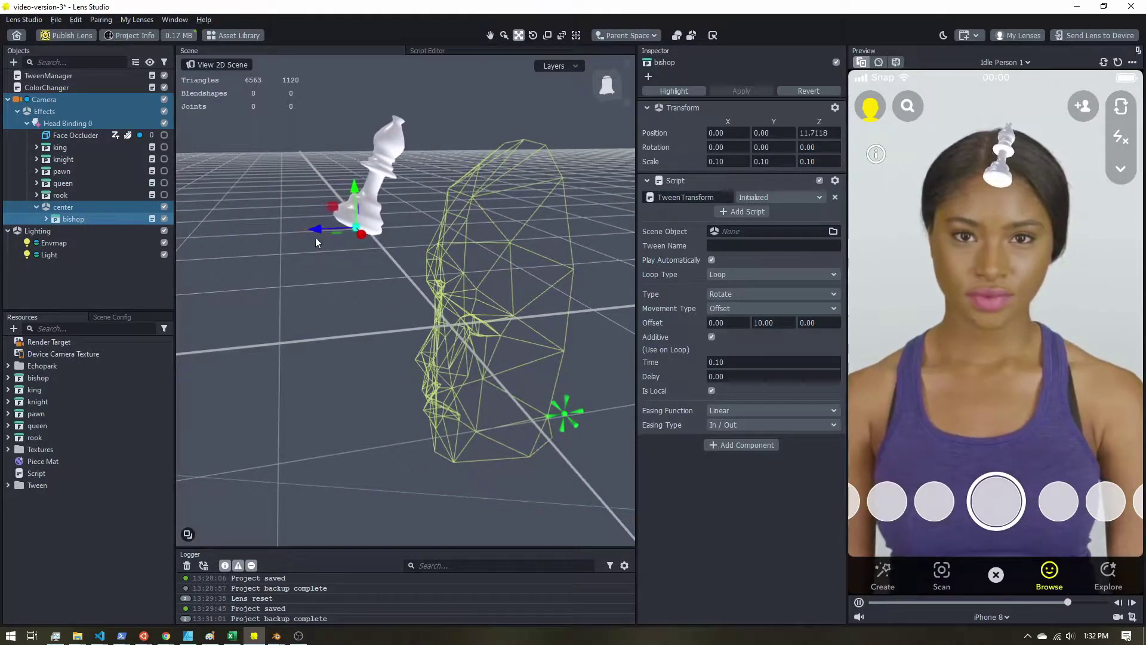
left_click_drag(478, 192, 382, 226, "alt")
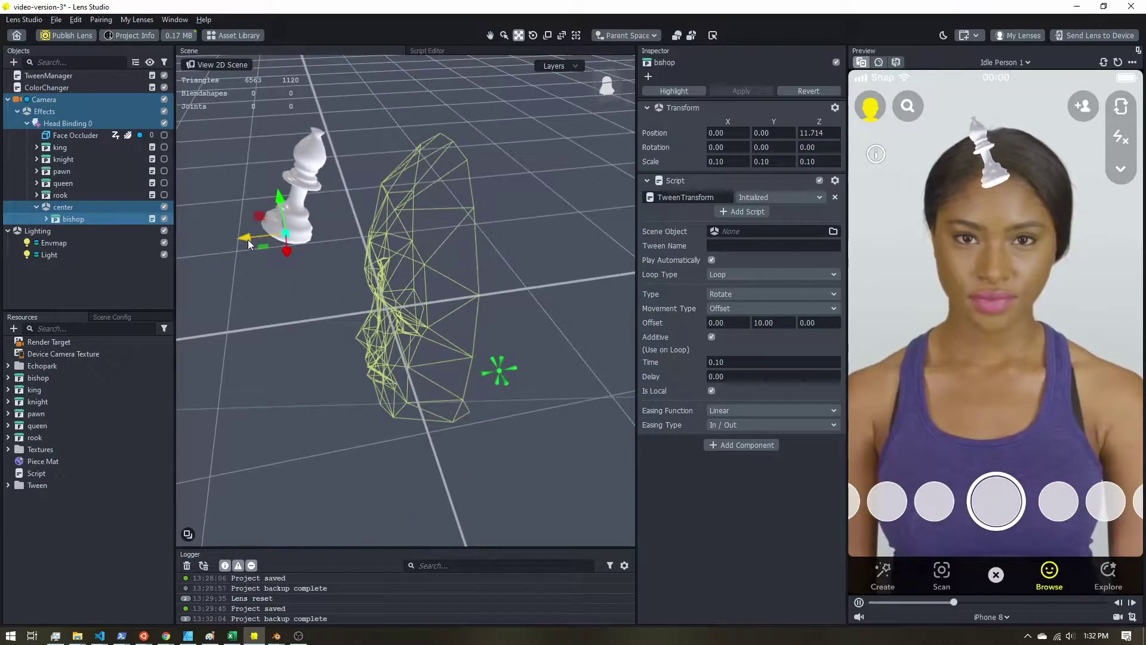
mouse_move(248, 238)
left_mouse_down()
mouse_move(233, 242)
mouse_move(266, 251)
left_mouse_up()
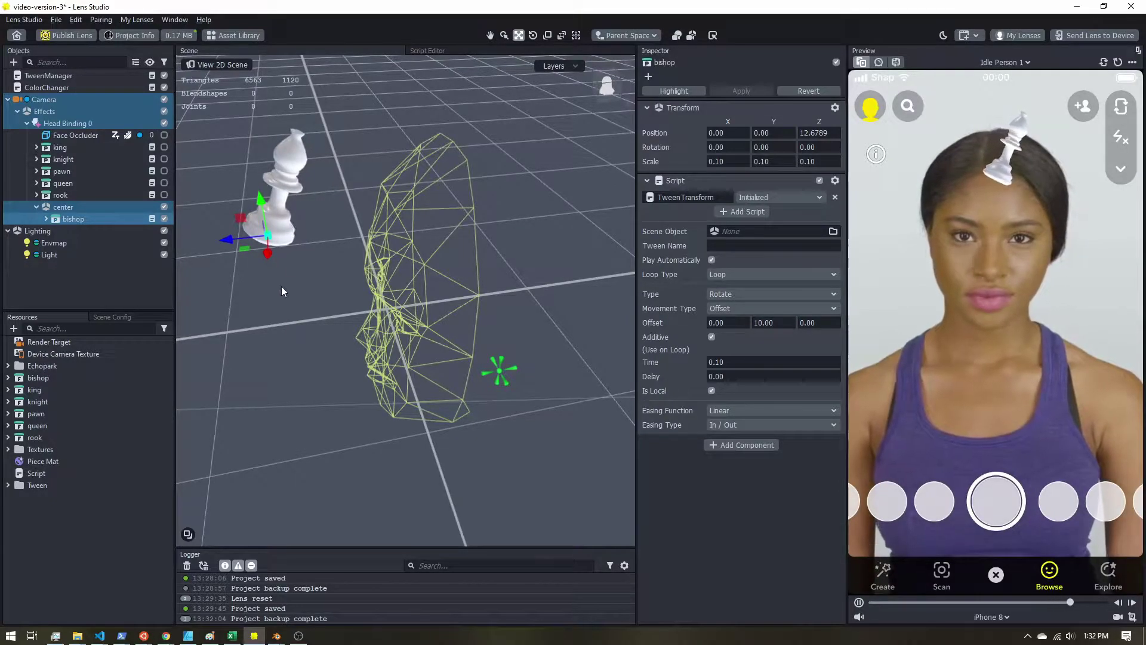
Try rotating the center object around its Y axis to test the bishop's orbit around the head, and restore the rotation.
left_click(70, 206)
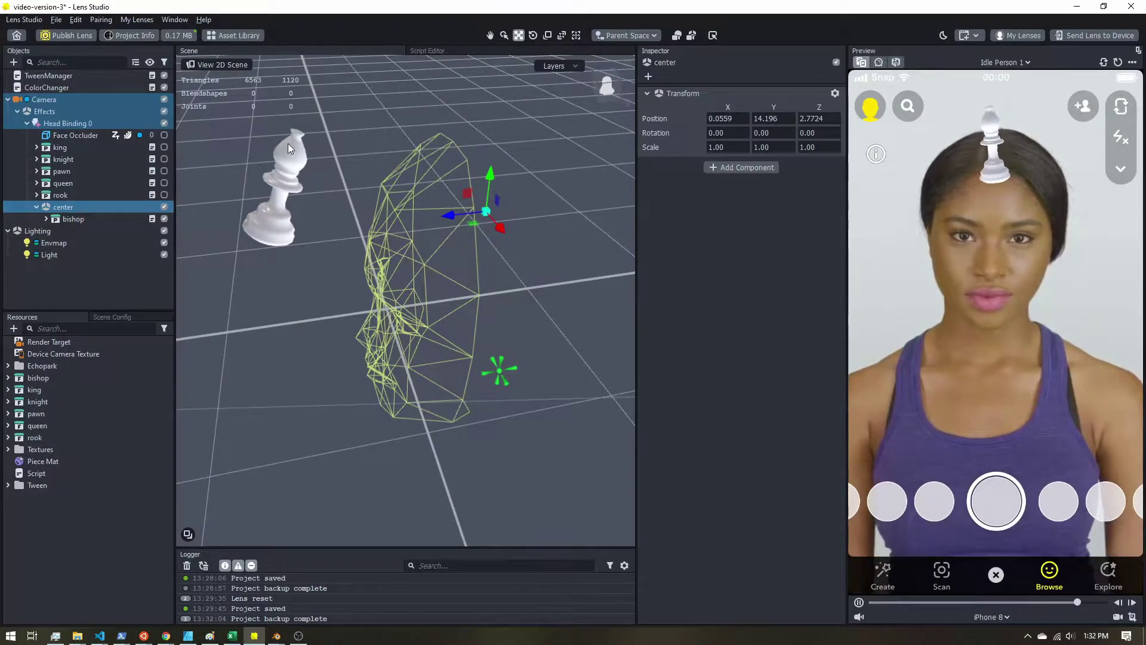
left_click(533, 35)
left_click_drag(460, 224, 582, 201)
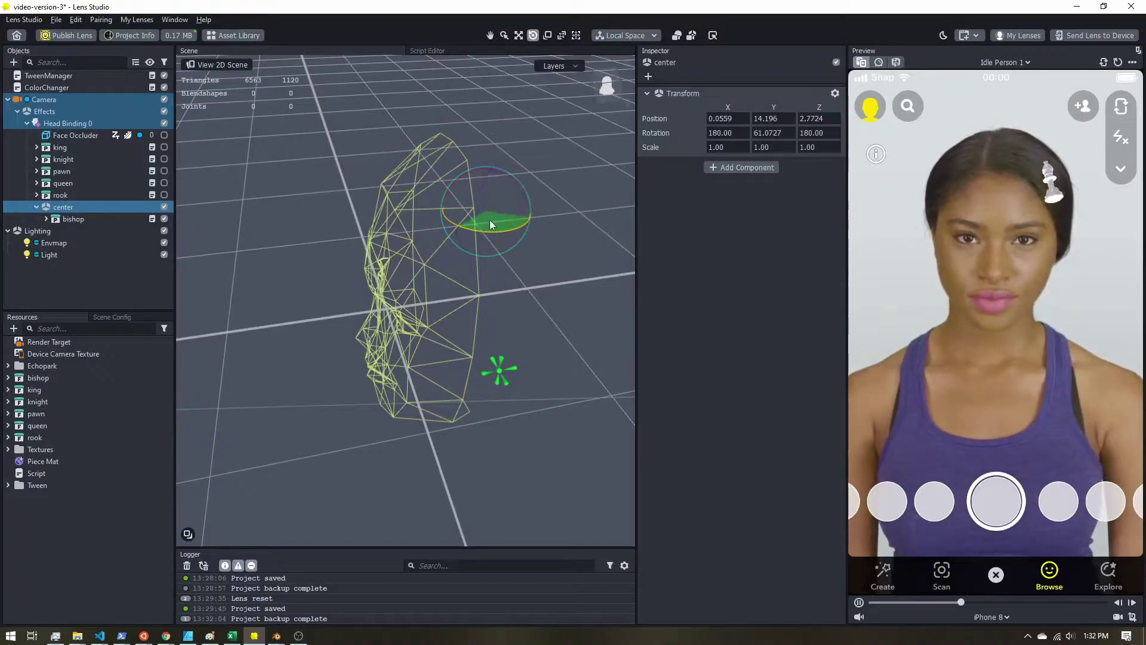
left_click_drag(489, 224, 433, 234)
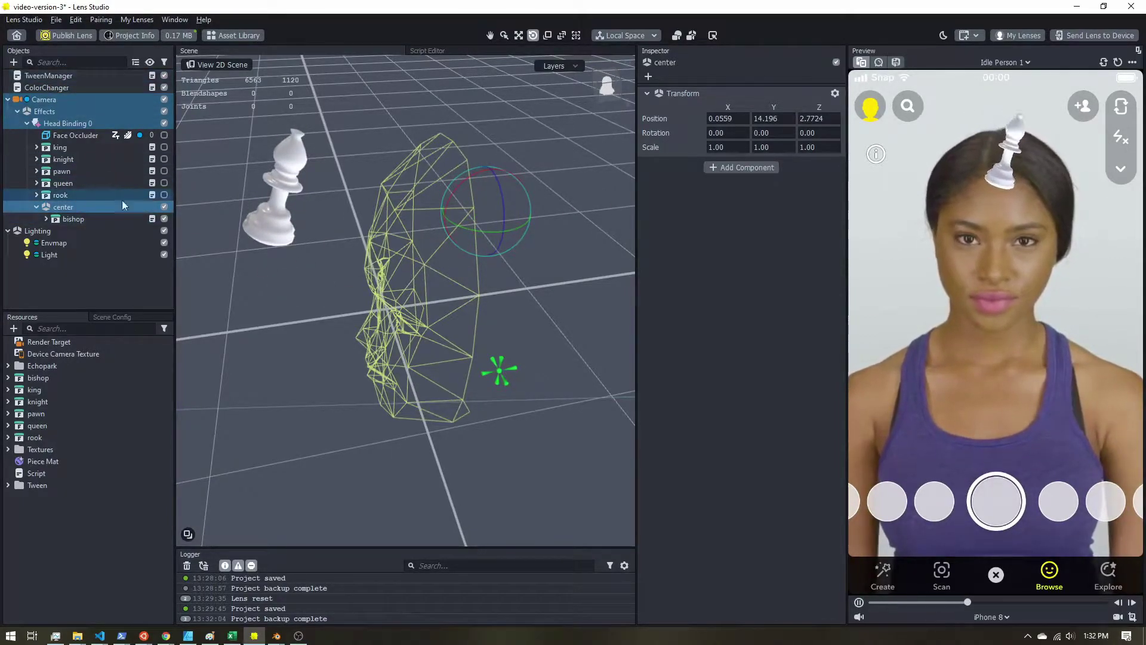
Examine the TweenManager object's scripts and locate Tween Manager among the helper scripts that can be added.
left_click(52, 79)
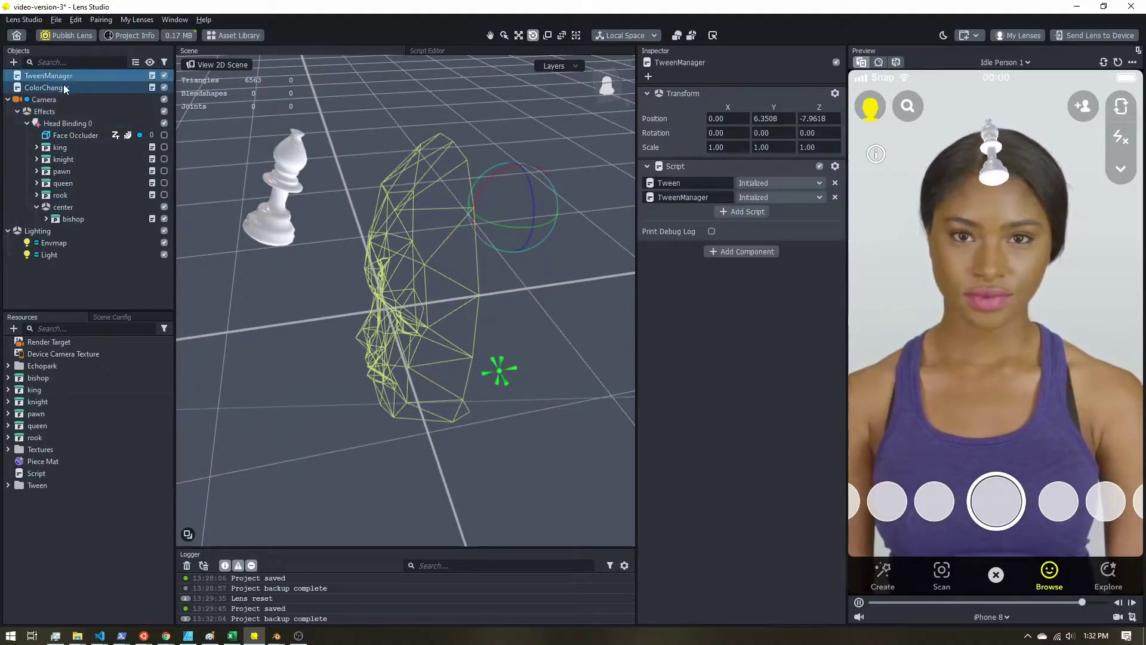
left_click(13, 62)
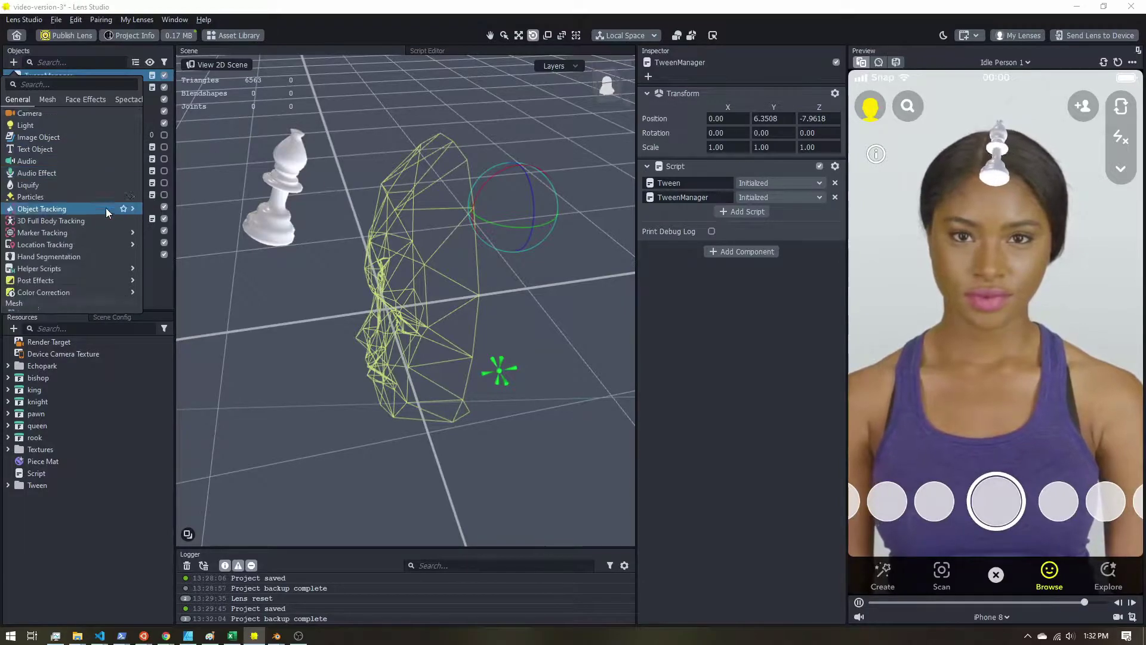
mouse_move(88, 233)
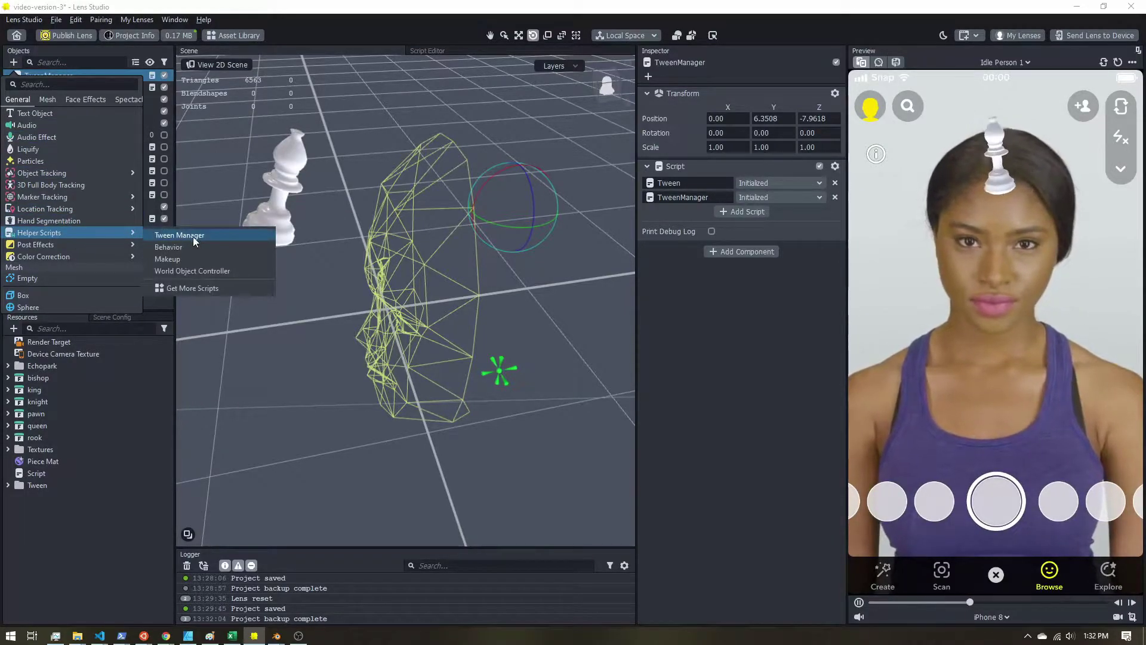
left_click(131, 557)
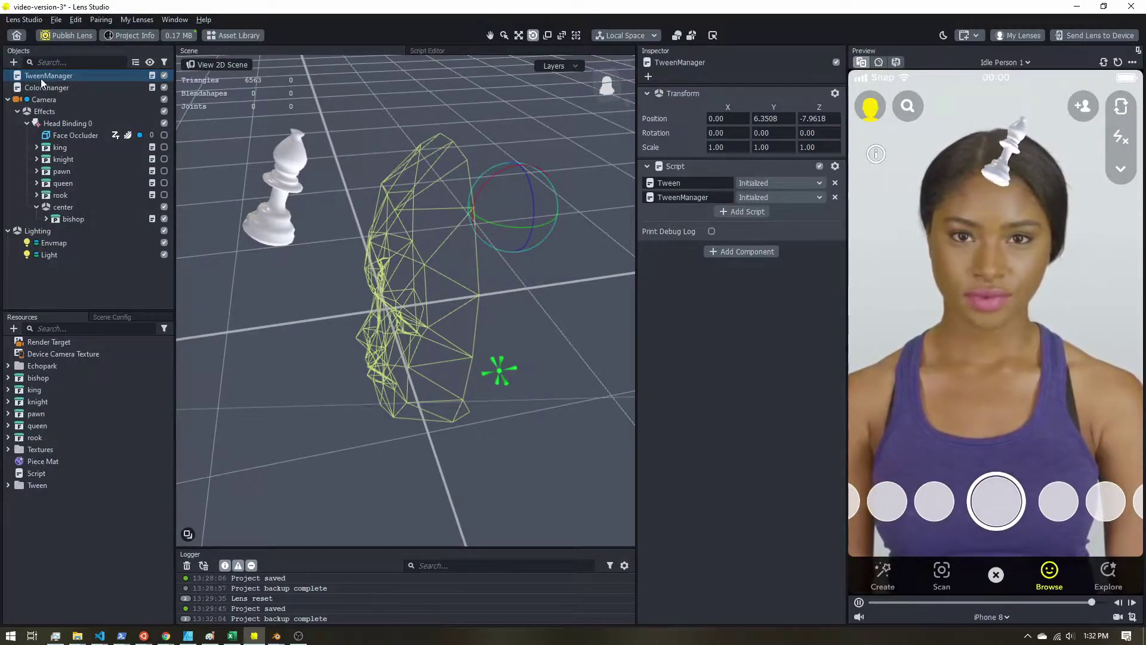
Add a Script component to the center object and load the TweenTransform script from the TweenTypes folder into it.
left_click_drag(53, 77, 42, 74)
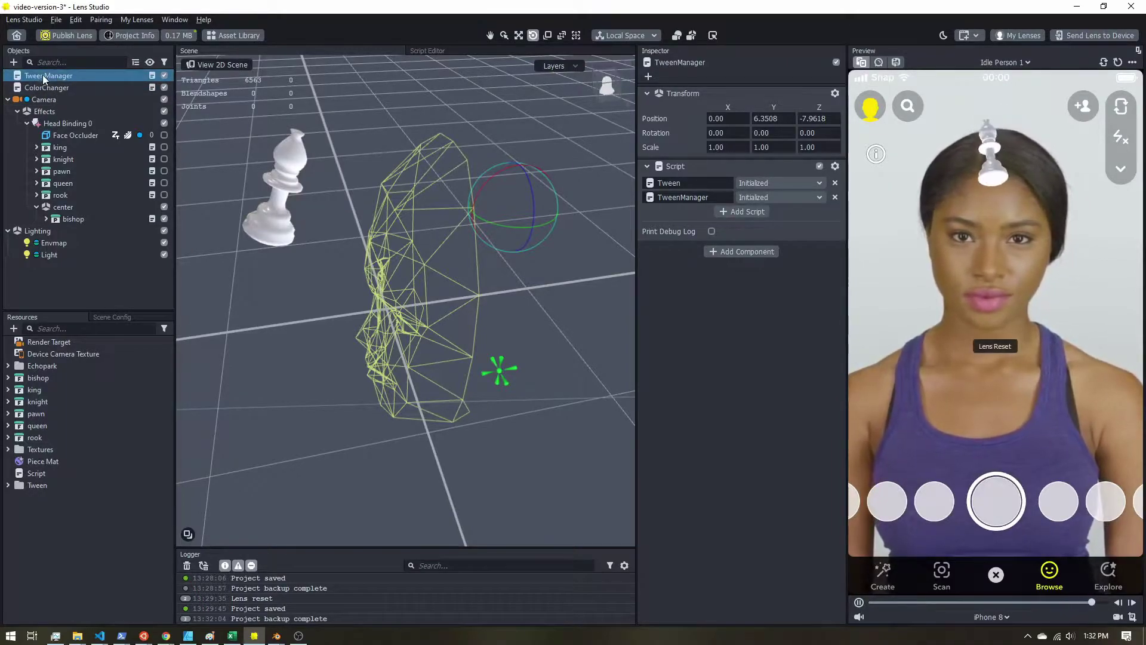
left_click(65, 206)
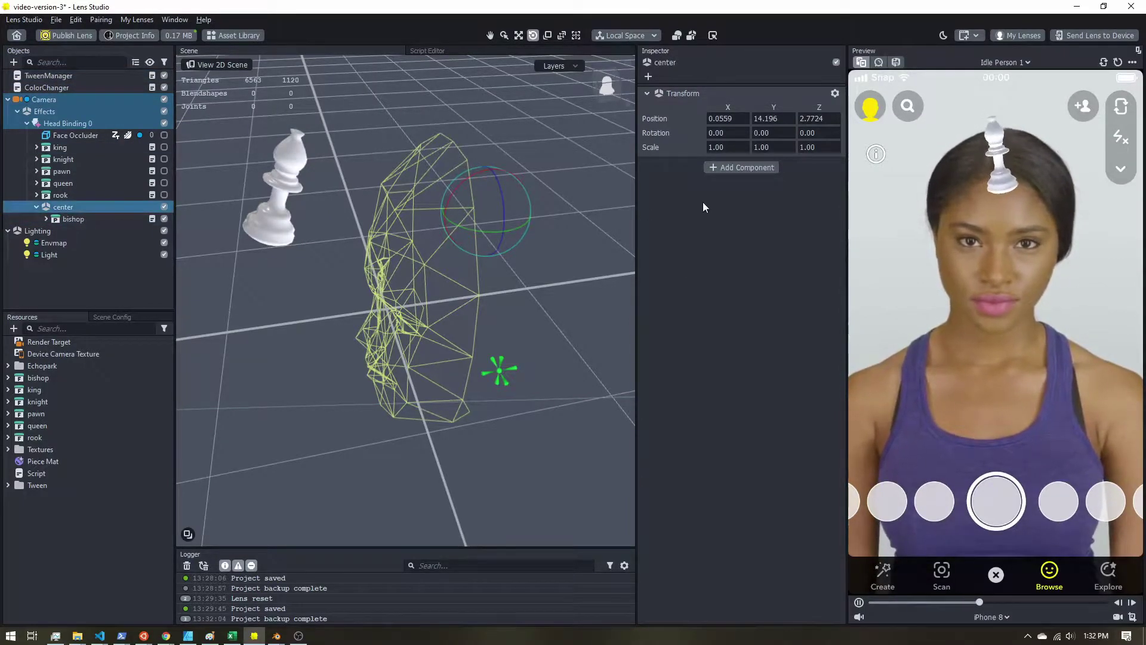
left_click(724, 167)
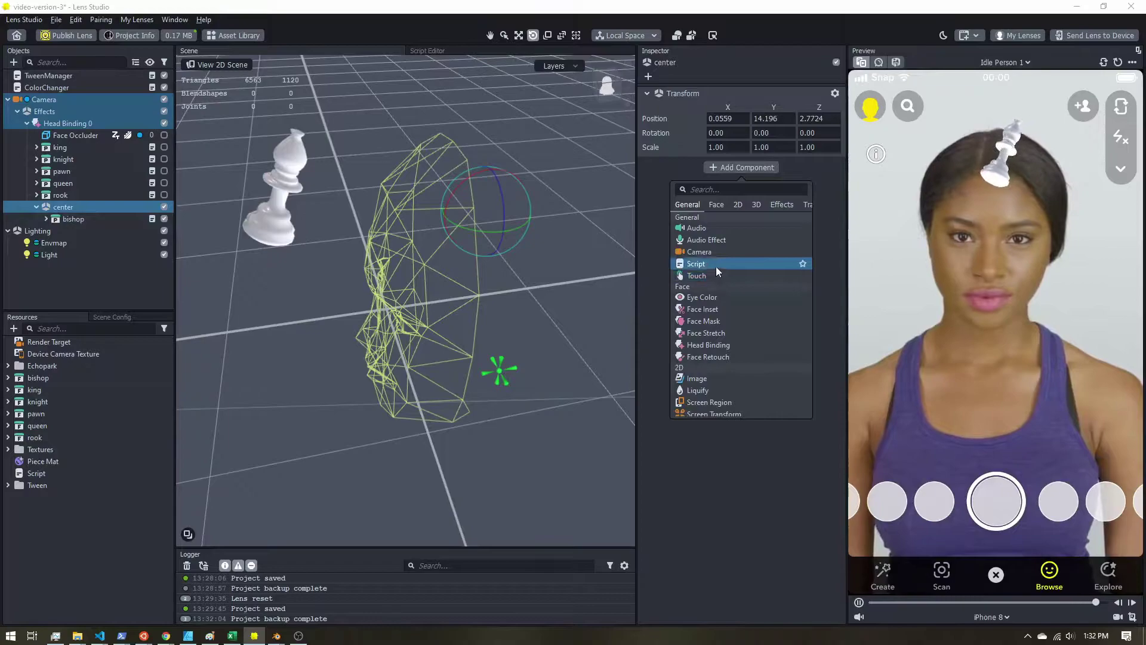
left_click(716, 269)
left_click(742, 184)
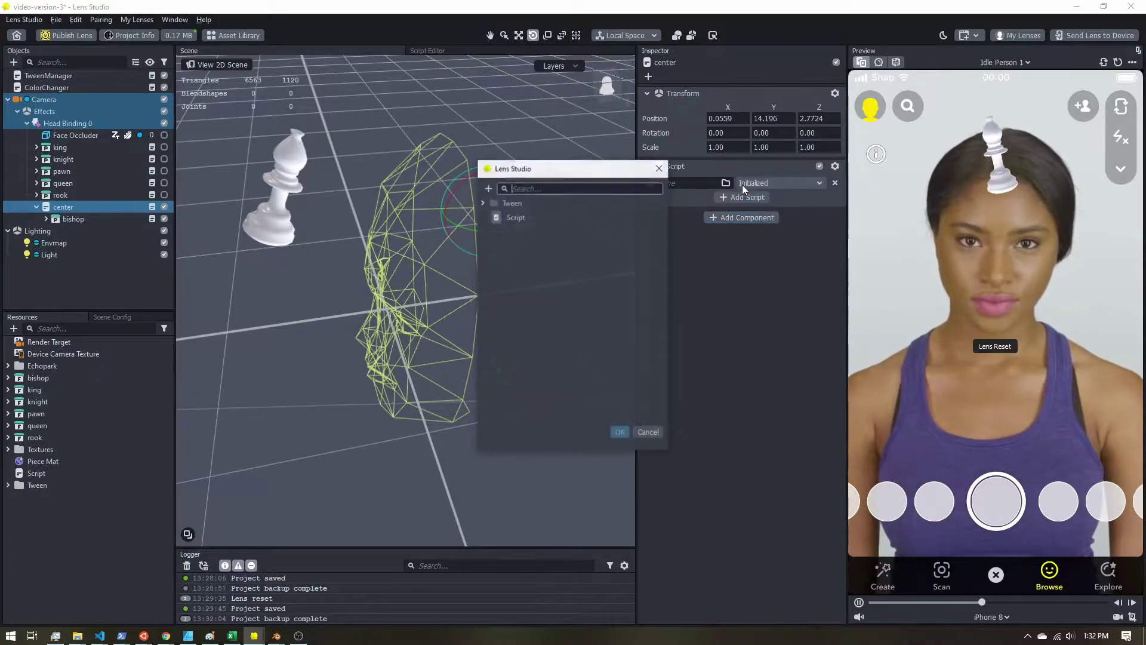
left_click(482, 203)
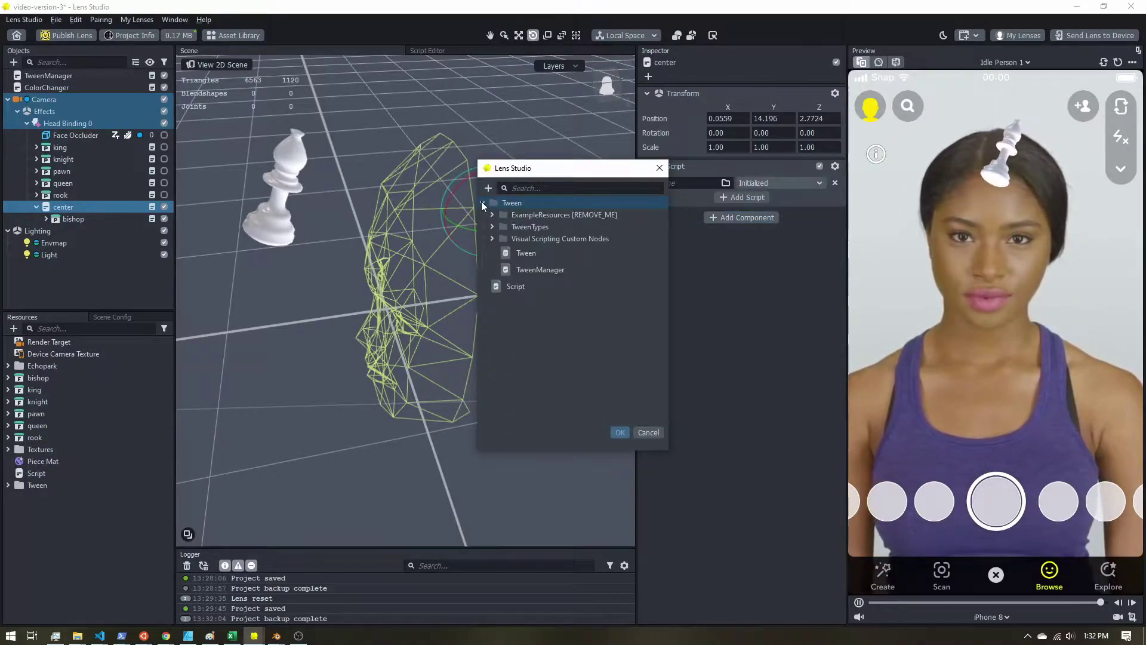
left_click(493, 228)
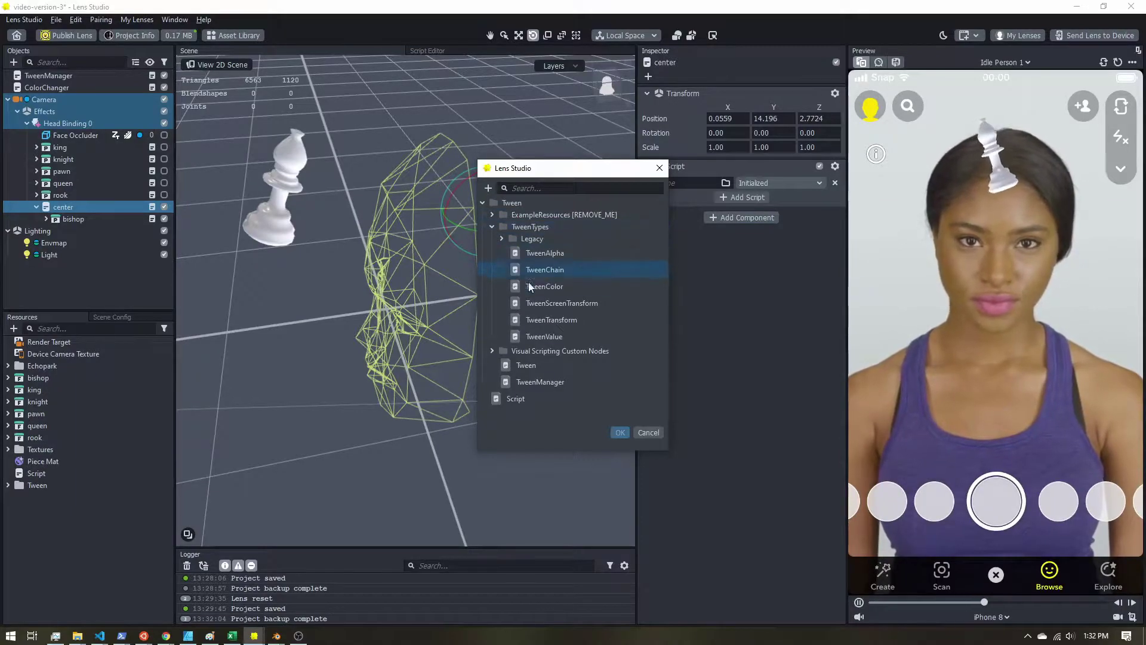
left_click(557, 319)
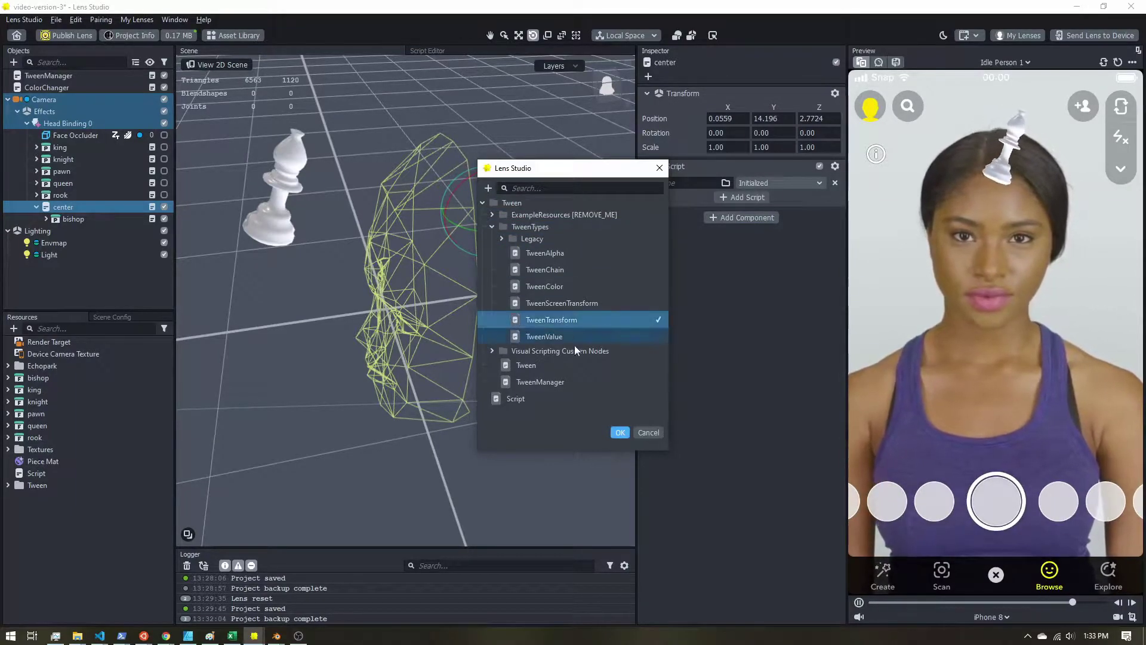
left_click(620, 433)
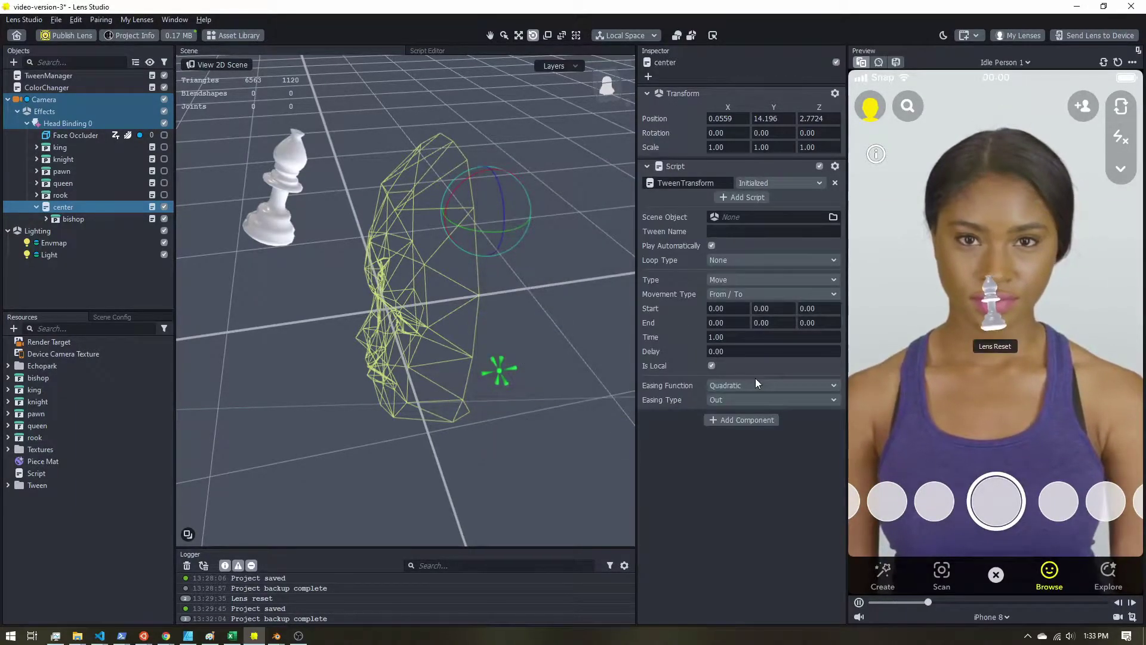
Set the center object's tween type to Rotate and its end Y rotation to 90.
left_click(719, 281)
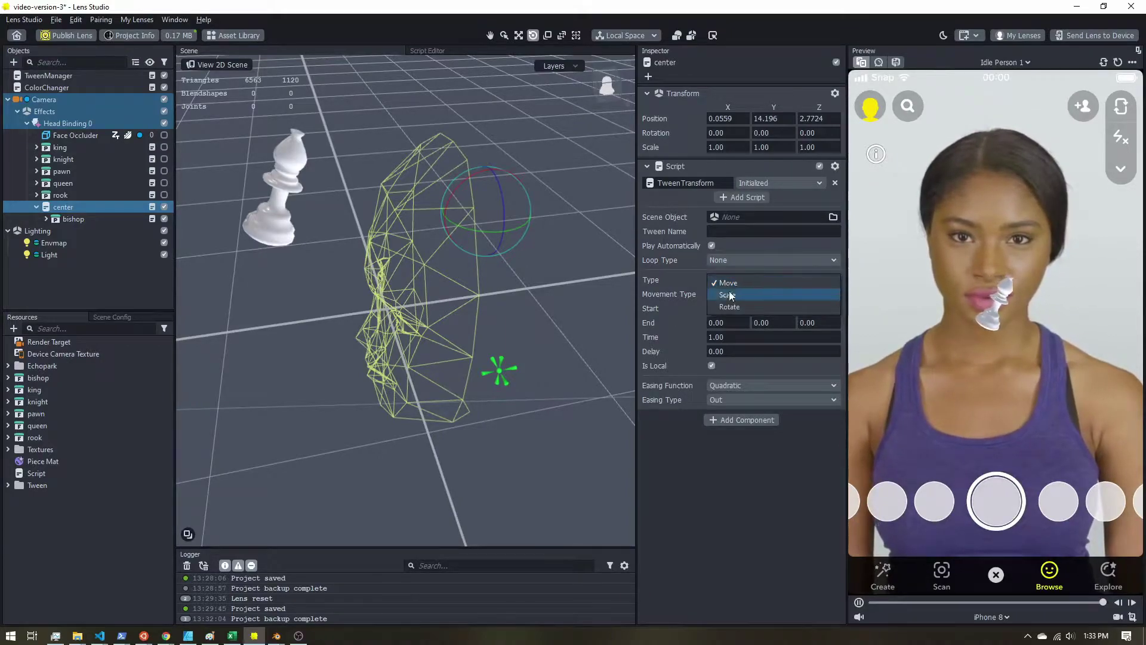
left_click(737, 307)
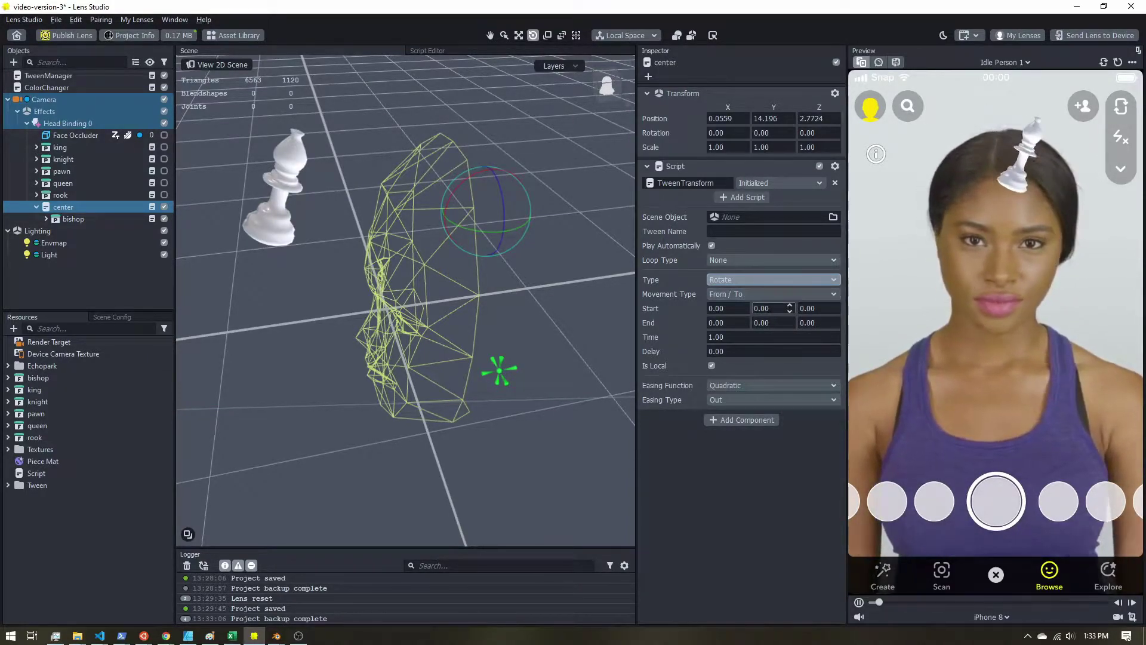
left_click(770, 322)
type("90")
key("Return")
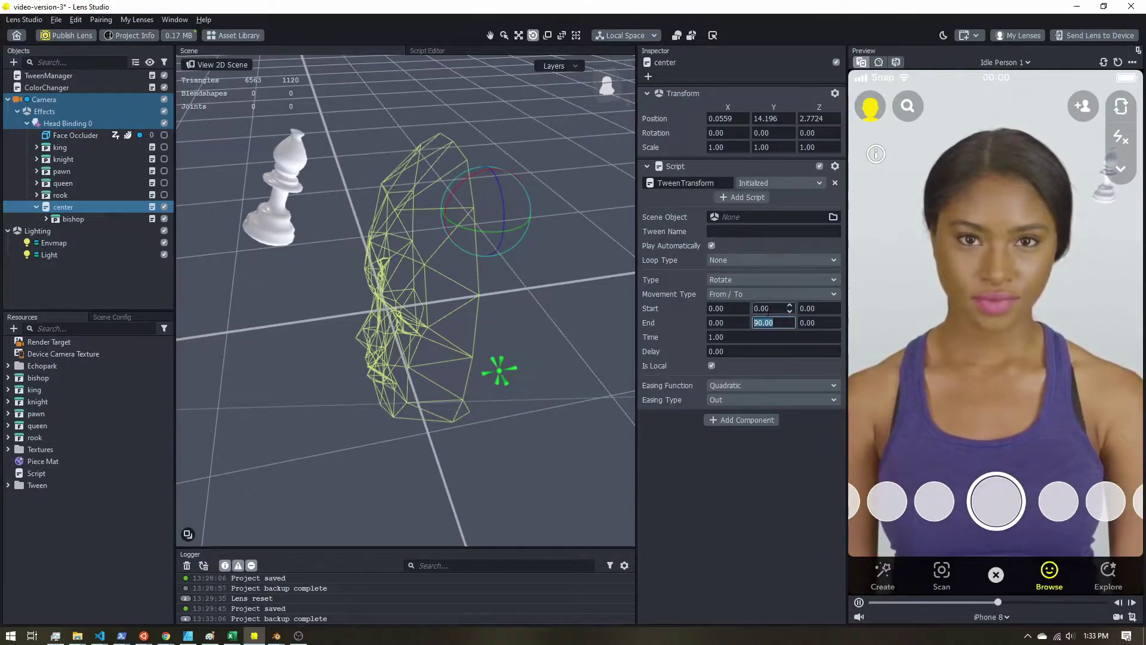
Try rotating the center object around its Y axis by about 11 degrees to check the direction, and undo the rotation.
left_click_drag(472, 236, 377, 293, "alt")
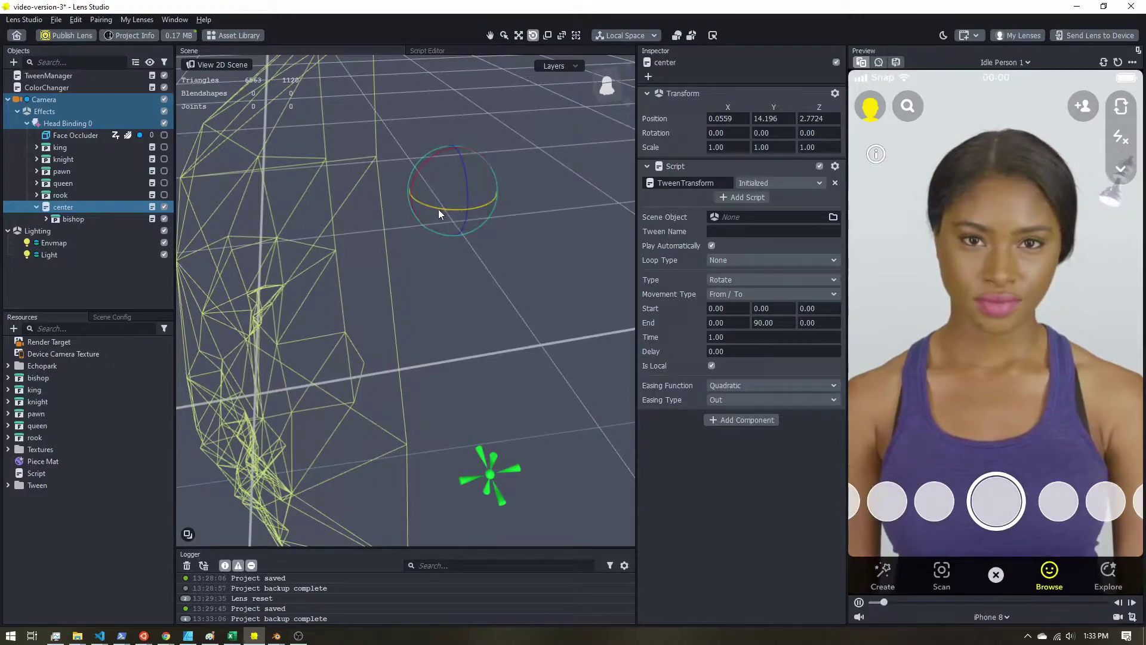
left_click_drag(433, 206, 464, 211)
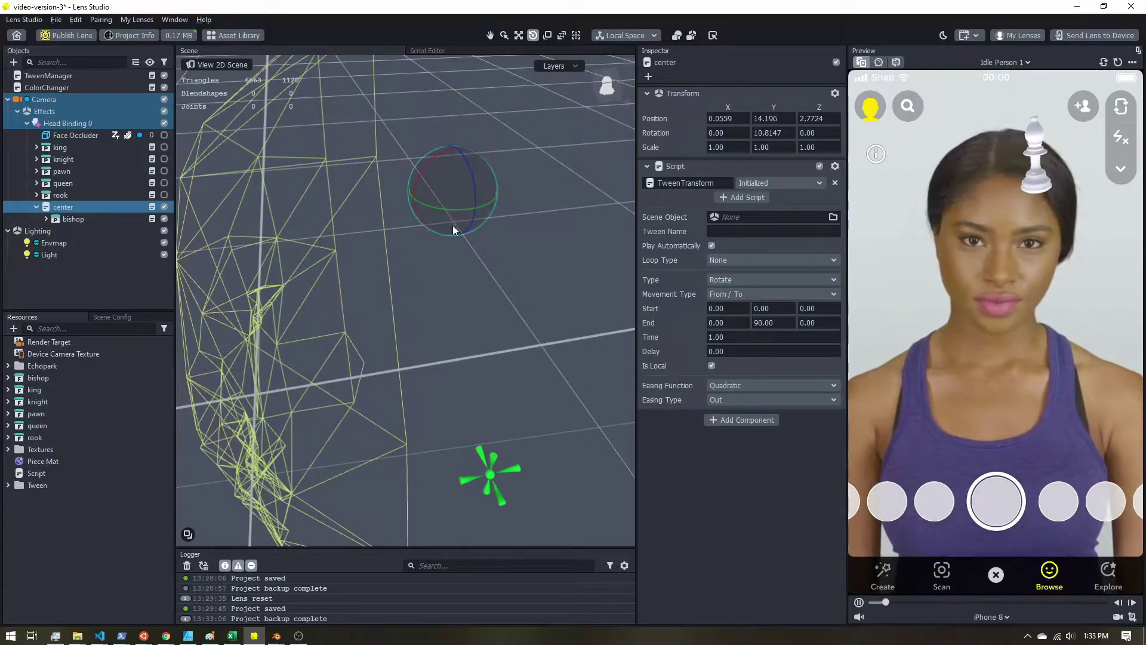
key("ctrl+z")
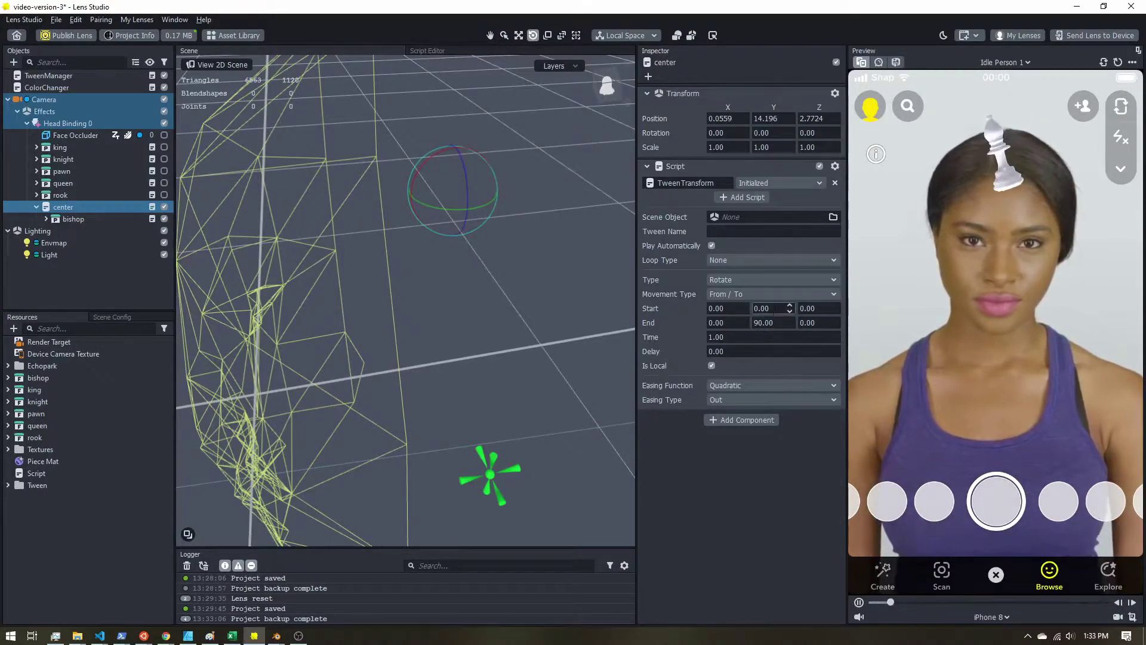
Review the tween's start rotation values and set the end Y rotation to a full 360.
left_click(727, 307)
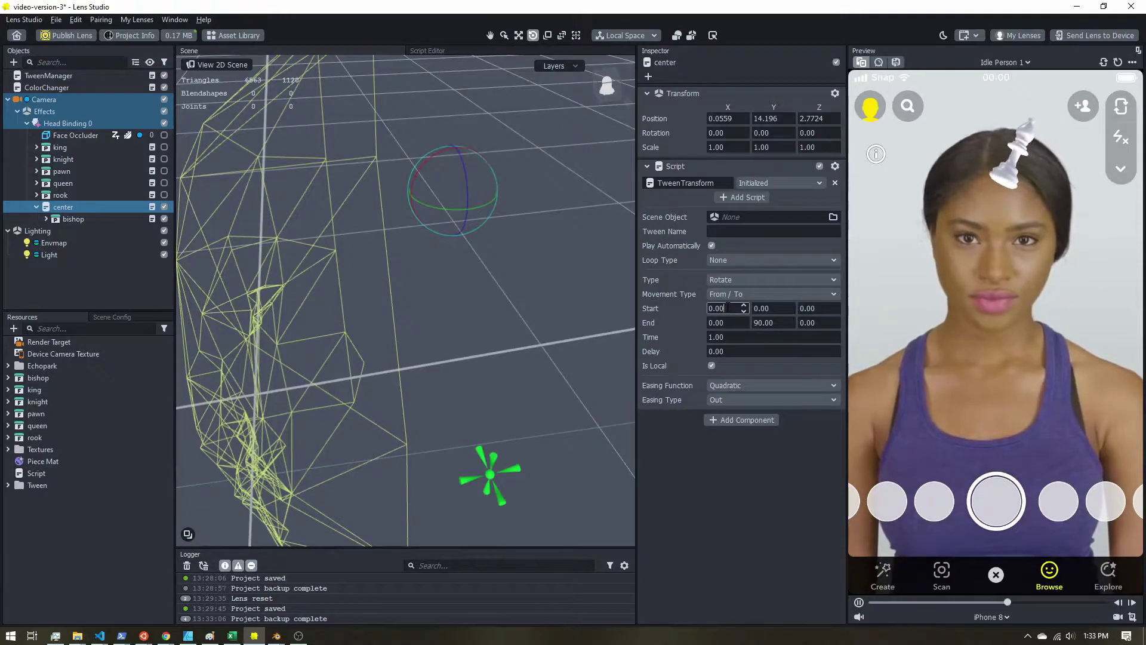
left_click(819, 308)
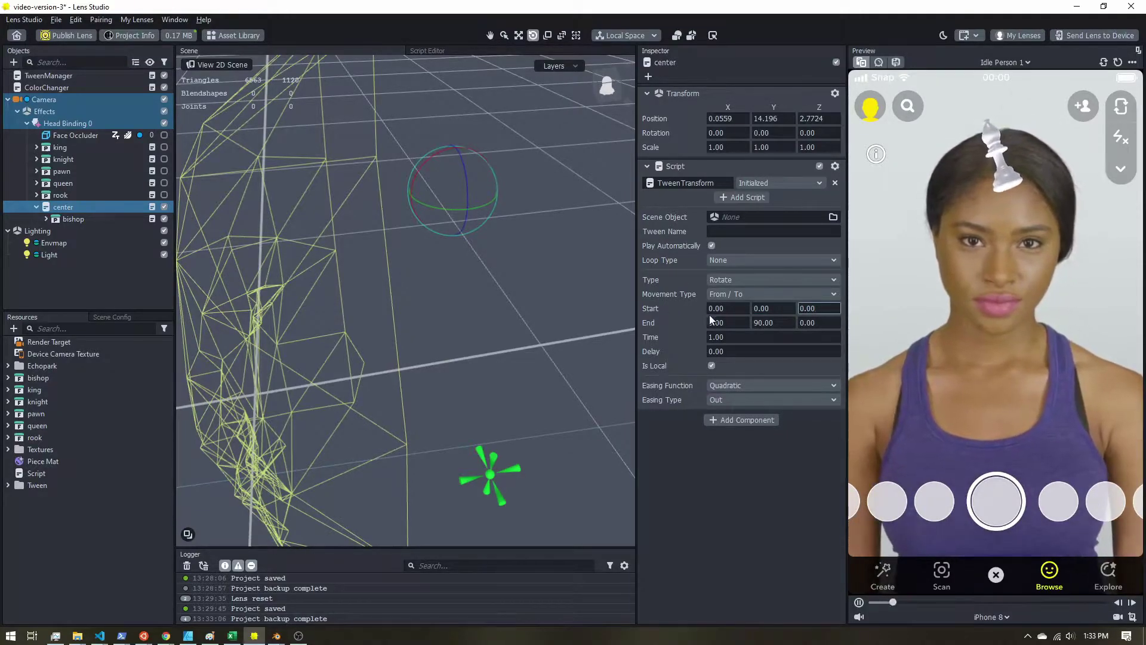
double_click(767, 323)
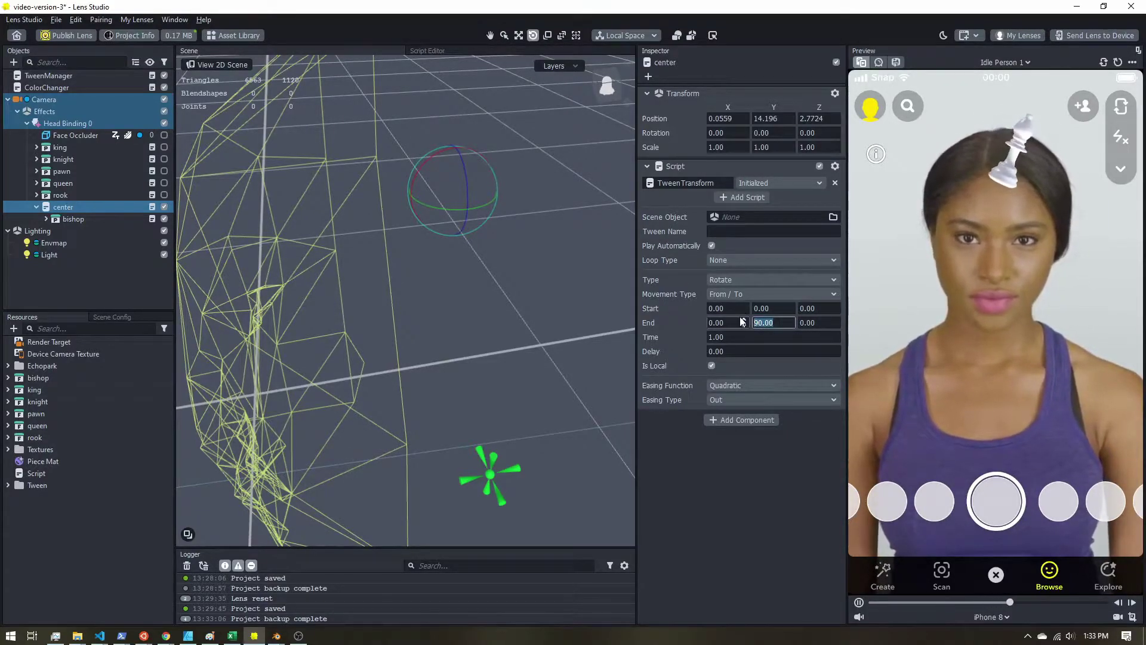
key("Return")
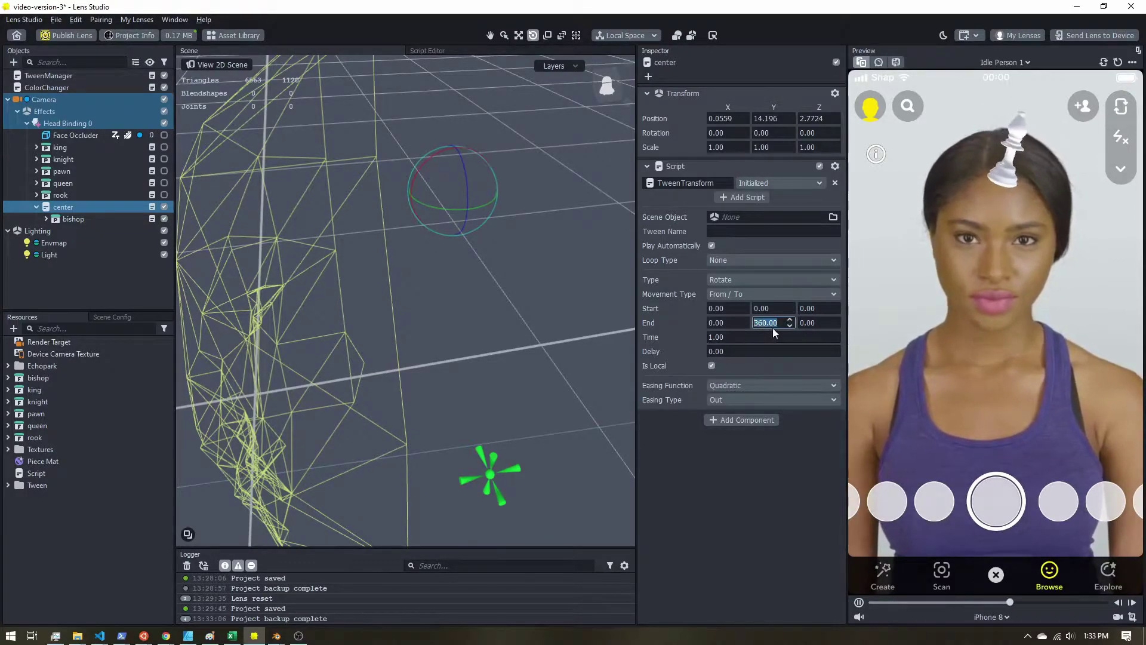
Try a From / To rotation with the start Y at -180 and the end Y at 180.
type("180")
key("Return")
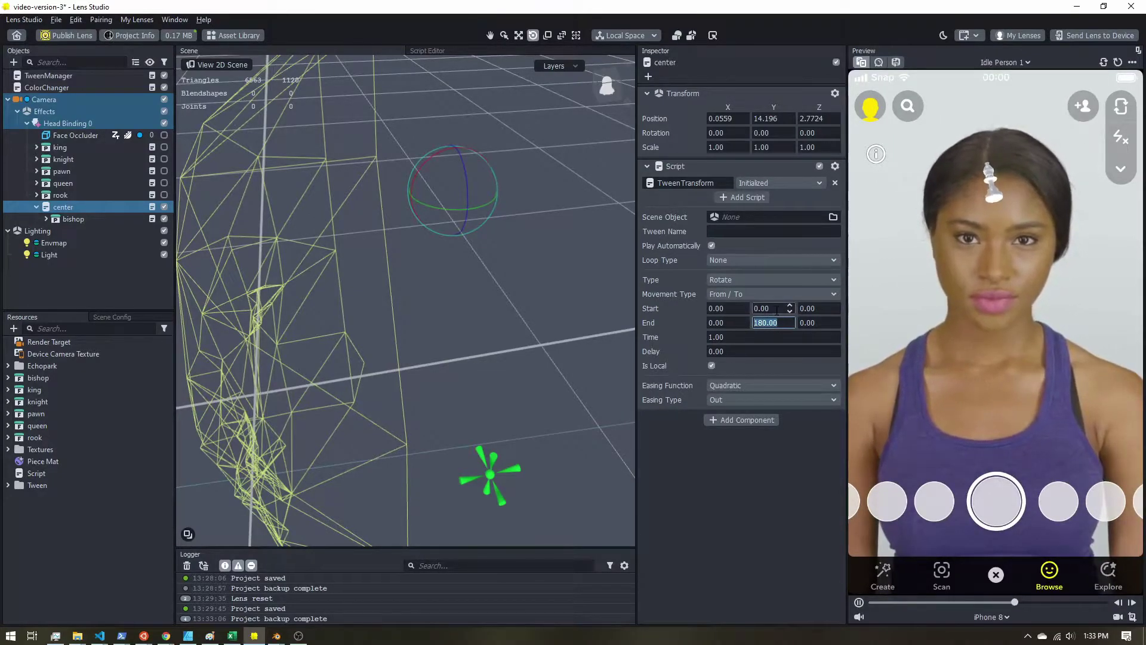
type("-180")
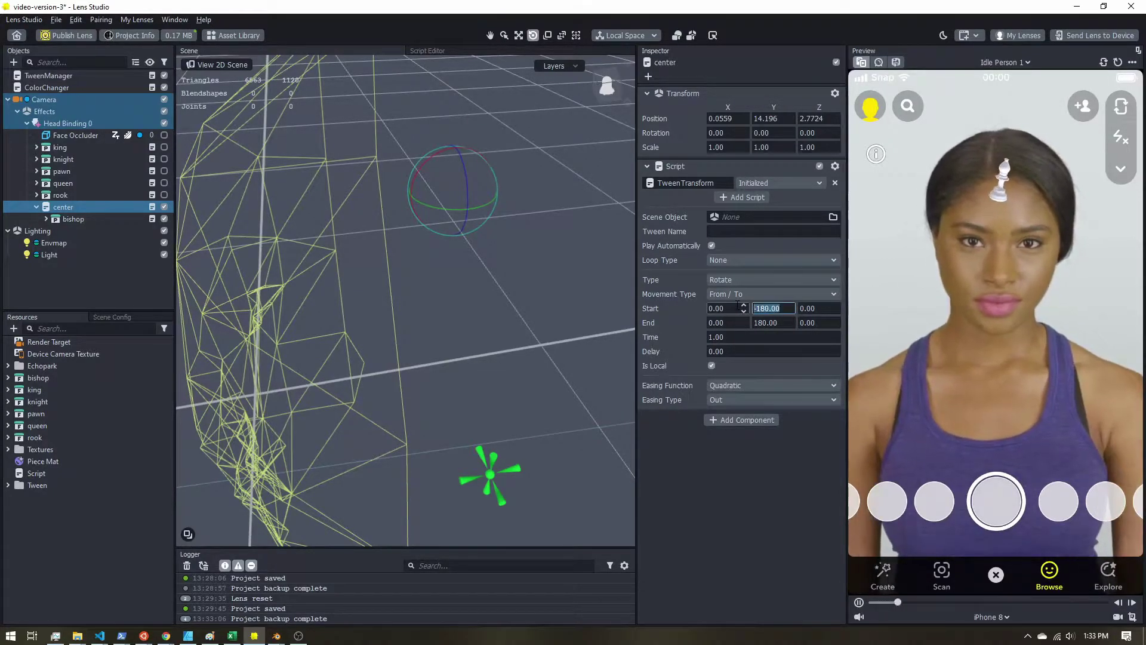
key("Return")
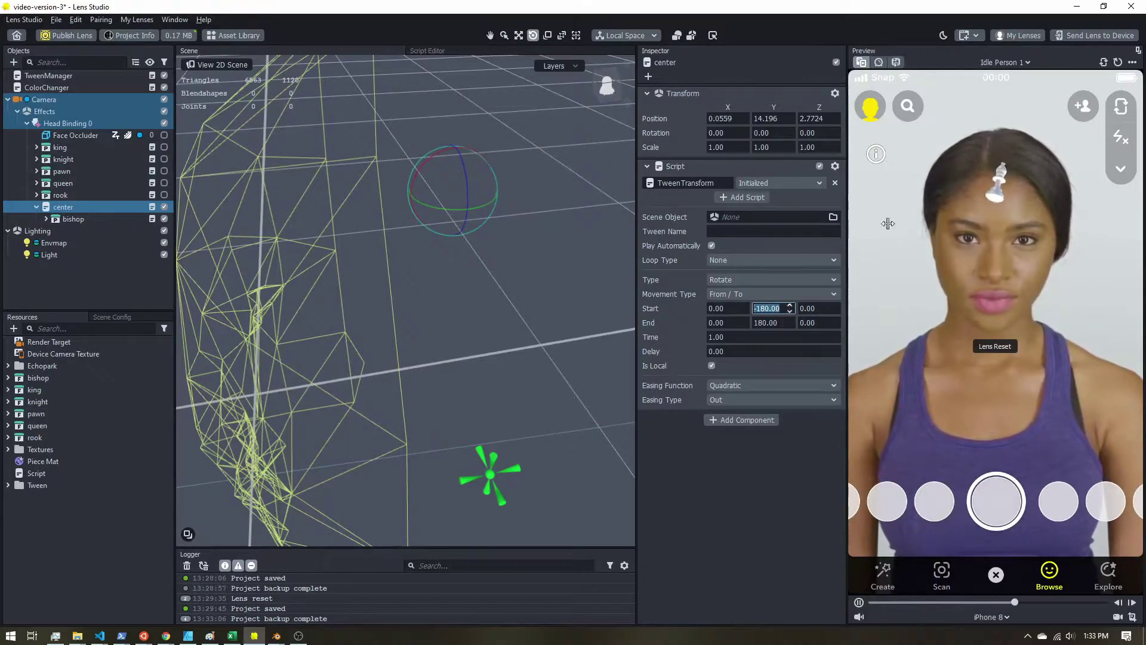
Change the tween's movement type to Offset and try a Y offset of 10 before raising it to 50.
left_click(748, 295)
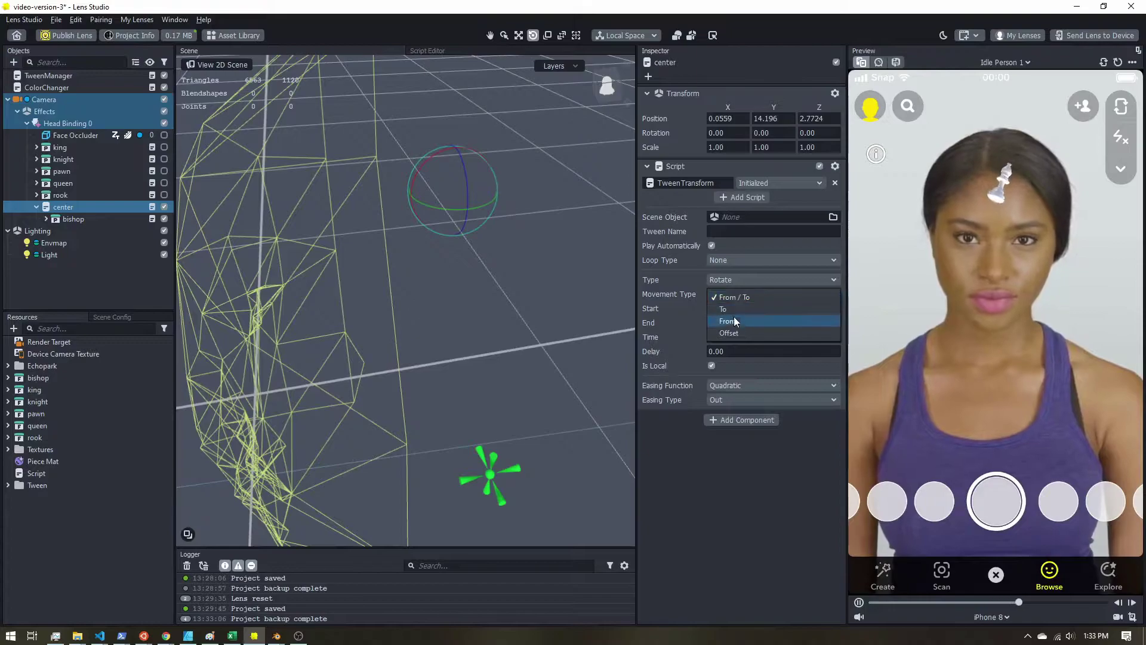
left_click(746, 332)
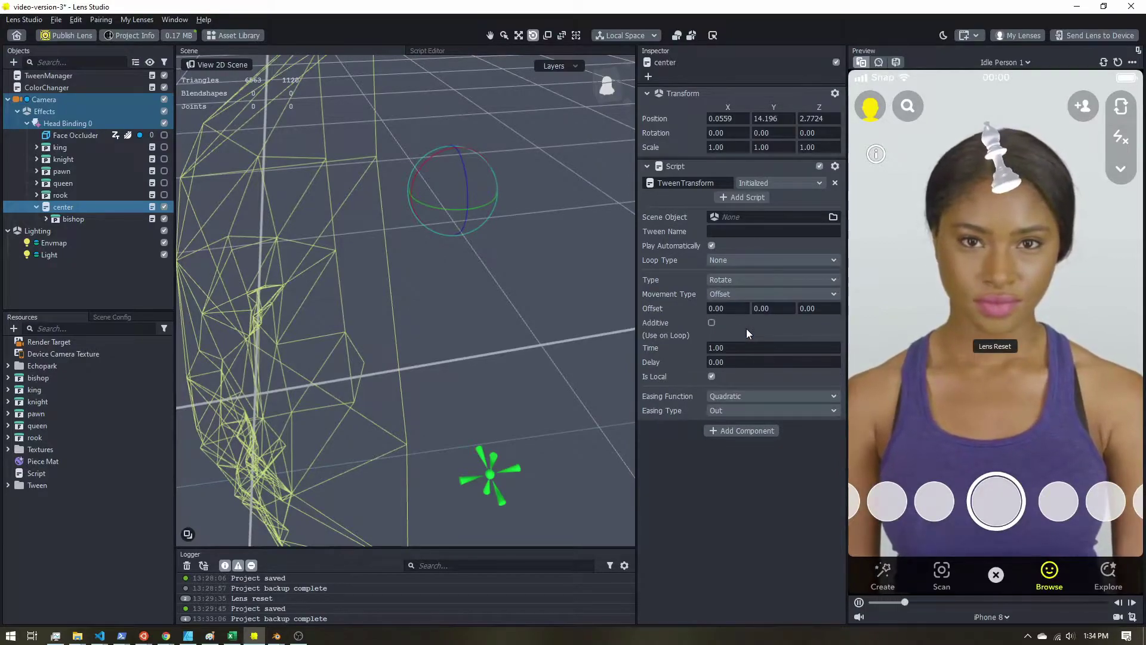
left_click(774, 308)
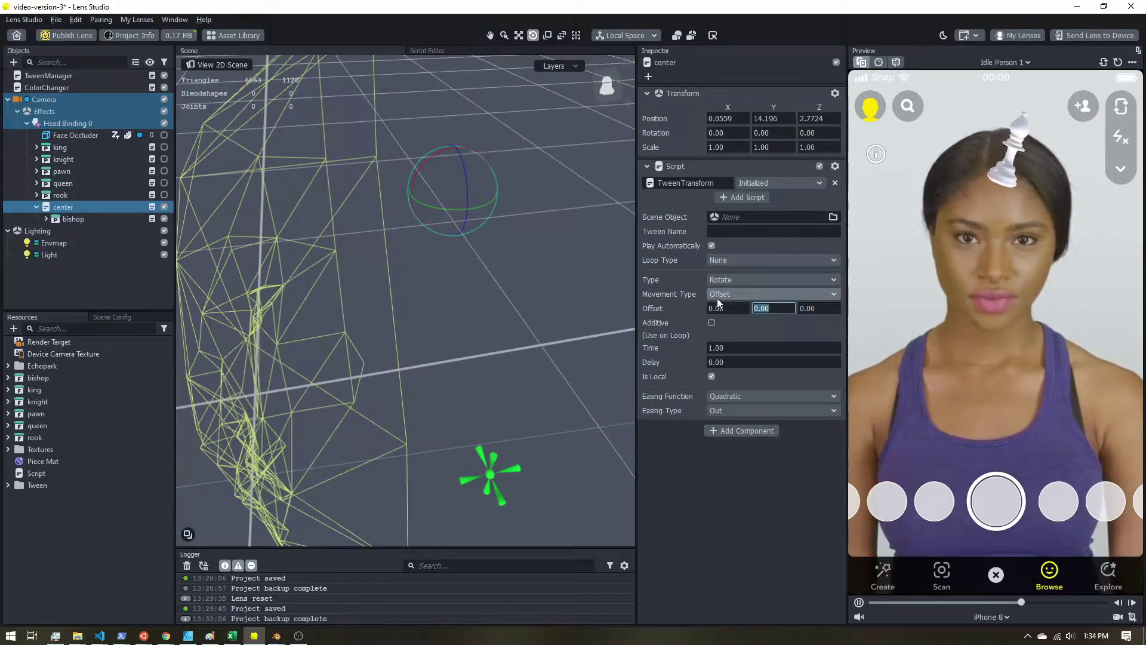
type("10")
key("Return")
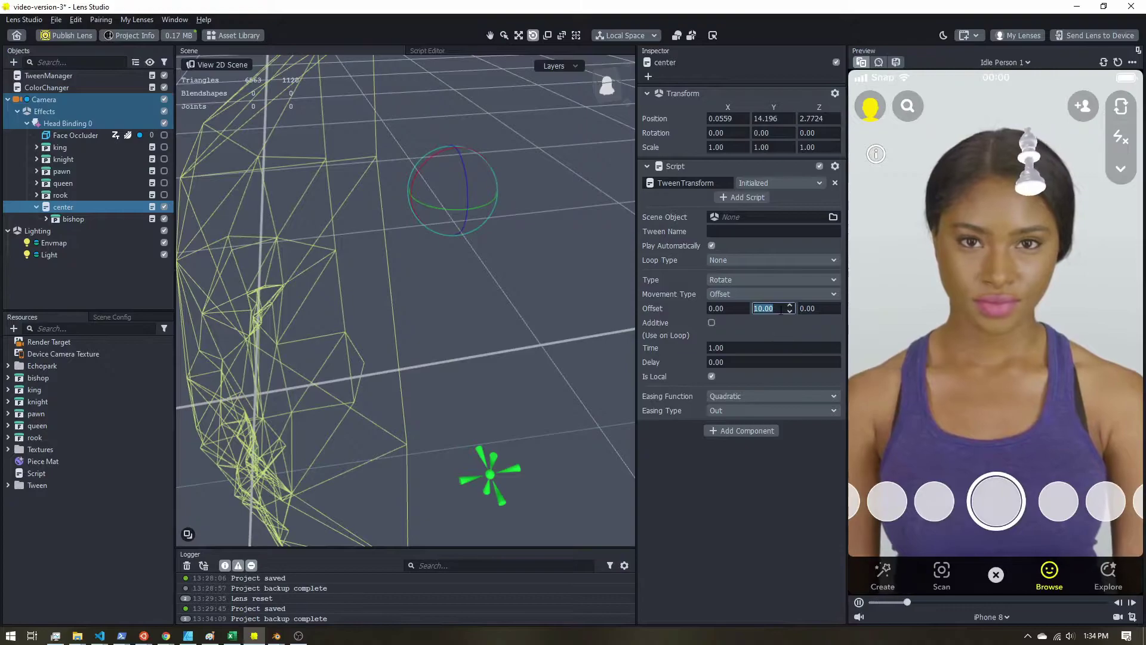
type("50")
key("Return")
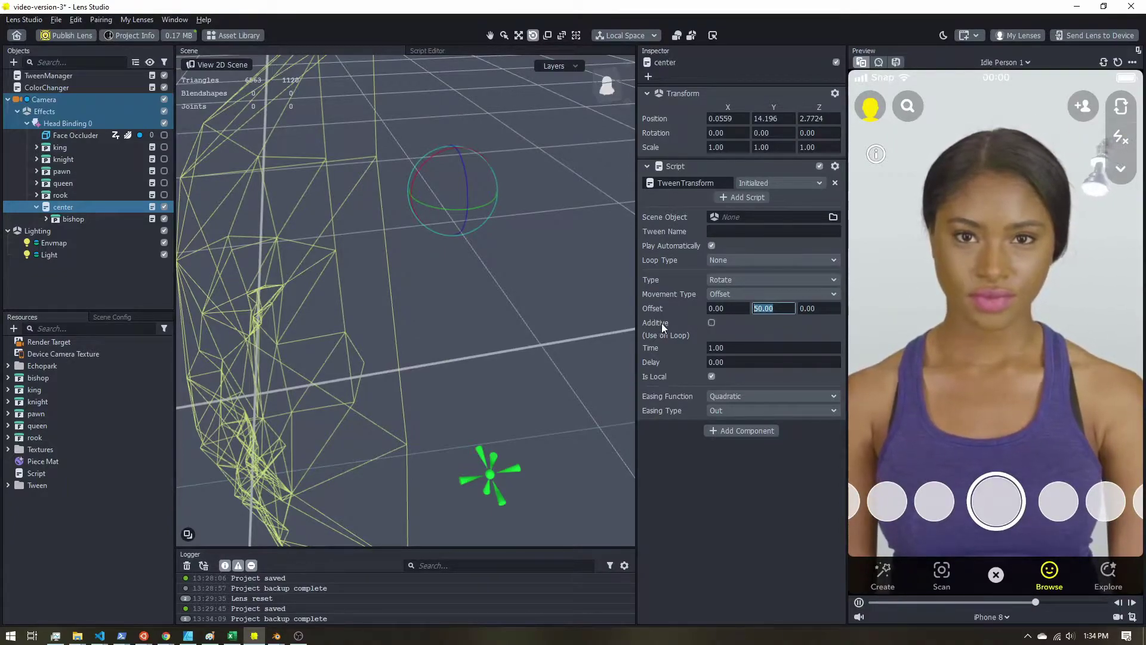
Enable the Additive option for the rotation offset and set the tween's loop type to Loop.
left_click(711, 323)
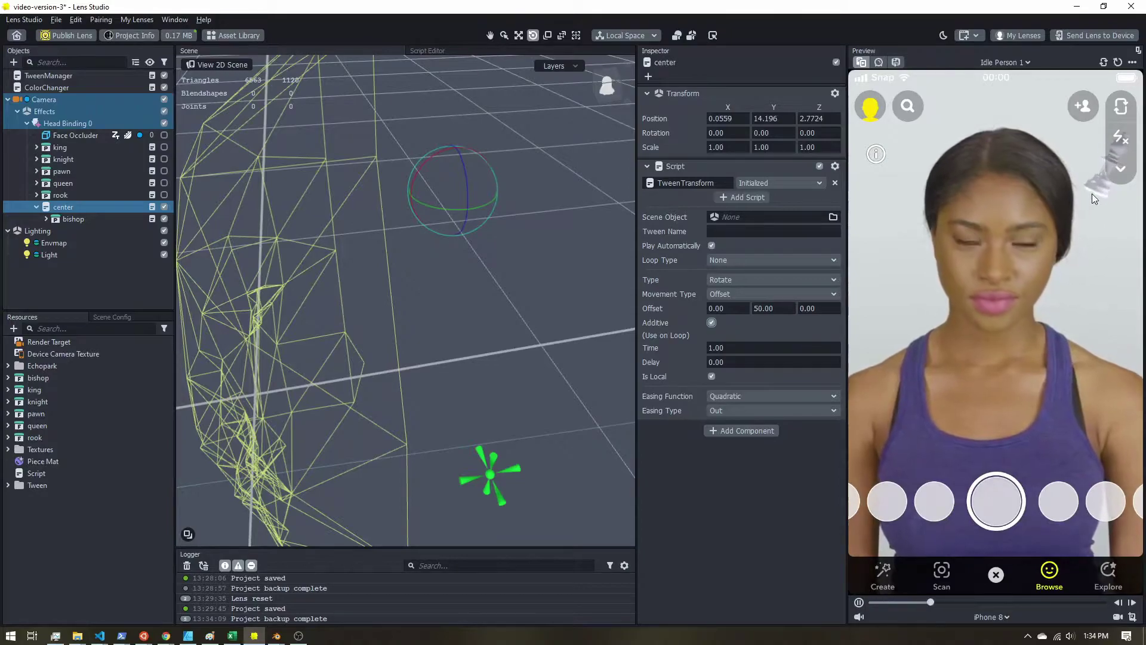
left_click(757, 260)
left_click(750, 271)
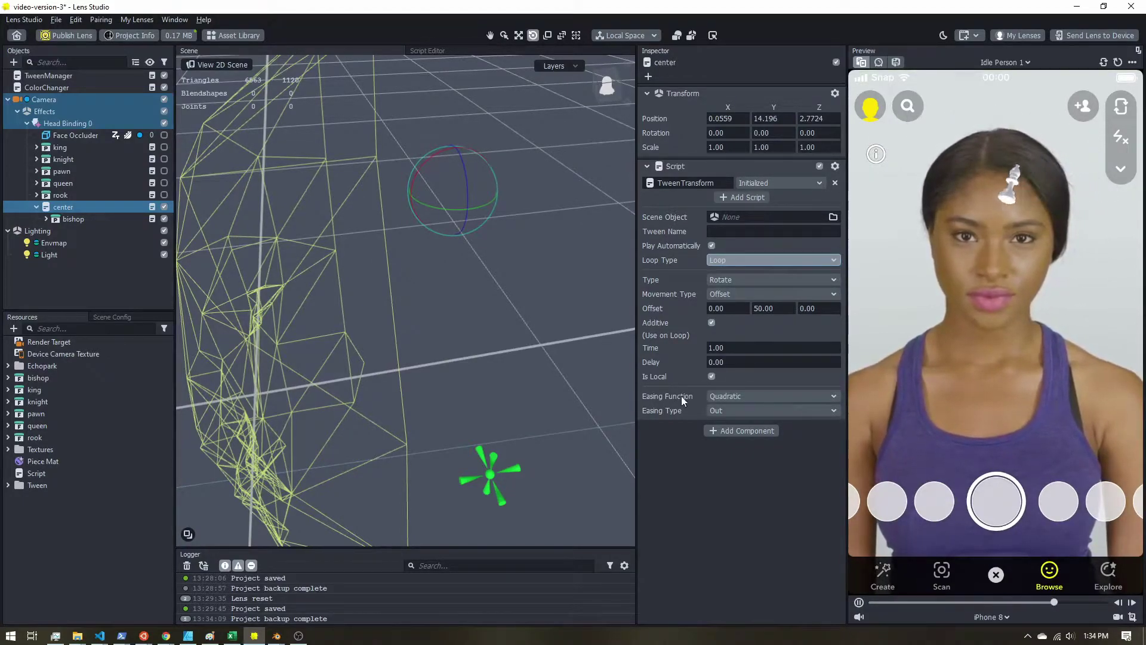
Set the tween's easing function to Linear and its easing type to In / Out.
left_click(732, 397)
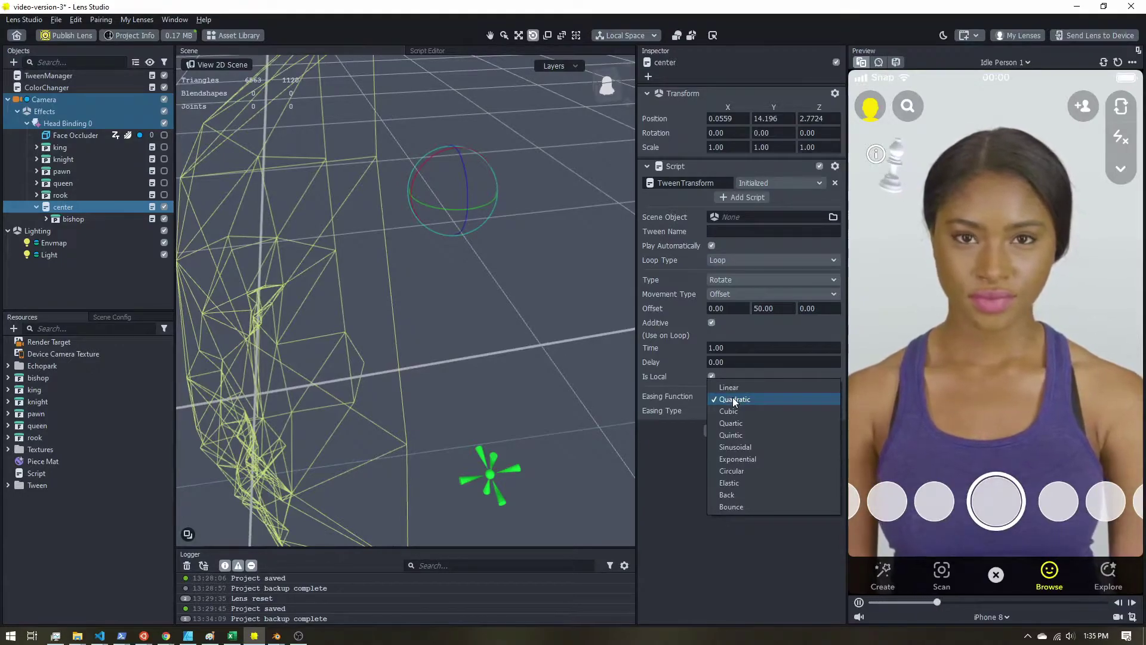
left_click(732, 388)
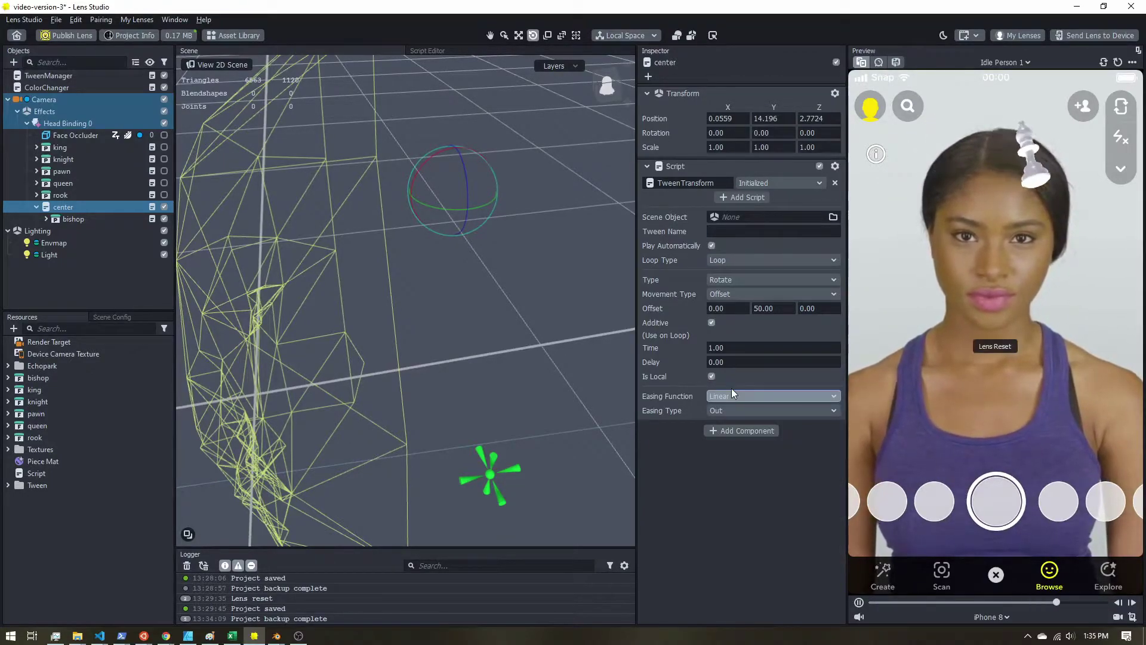
left_click(729, 411)
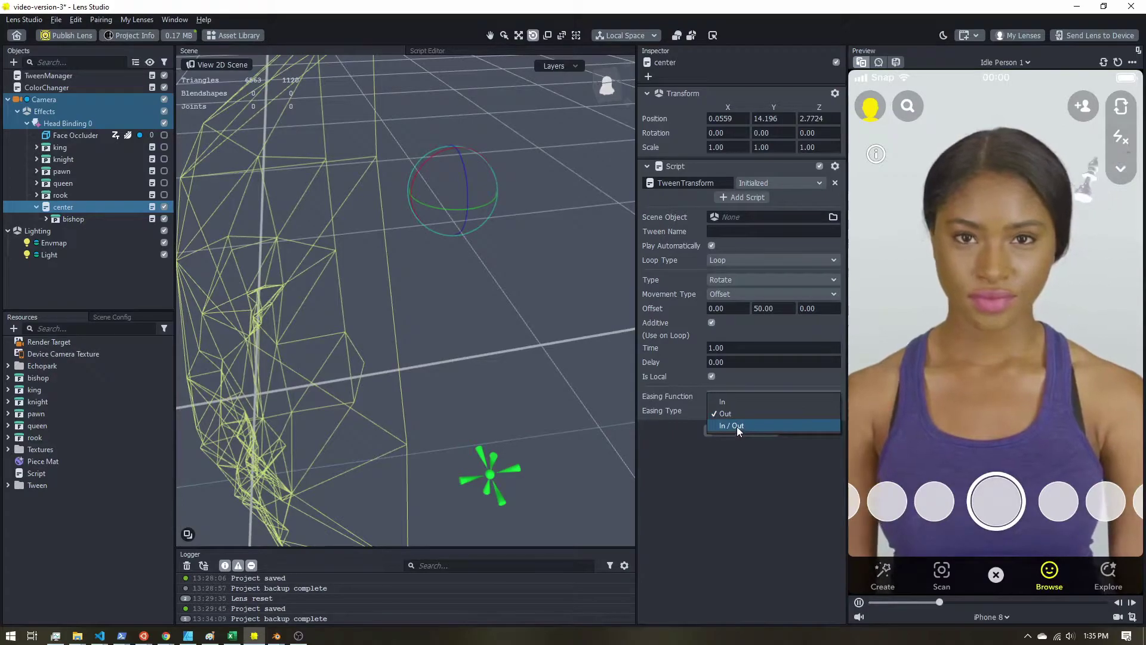
left_click(736, 426)
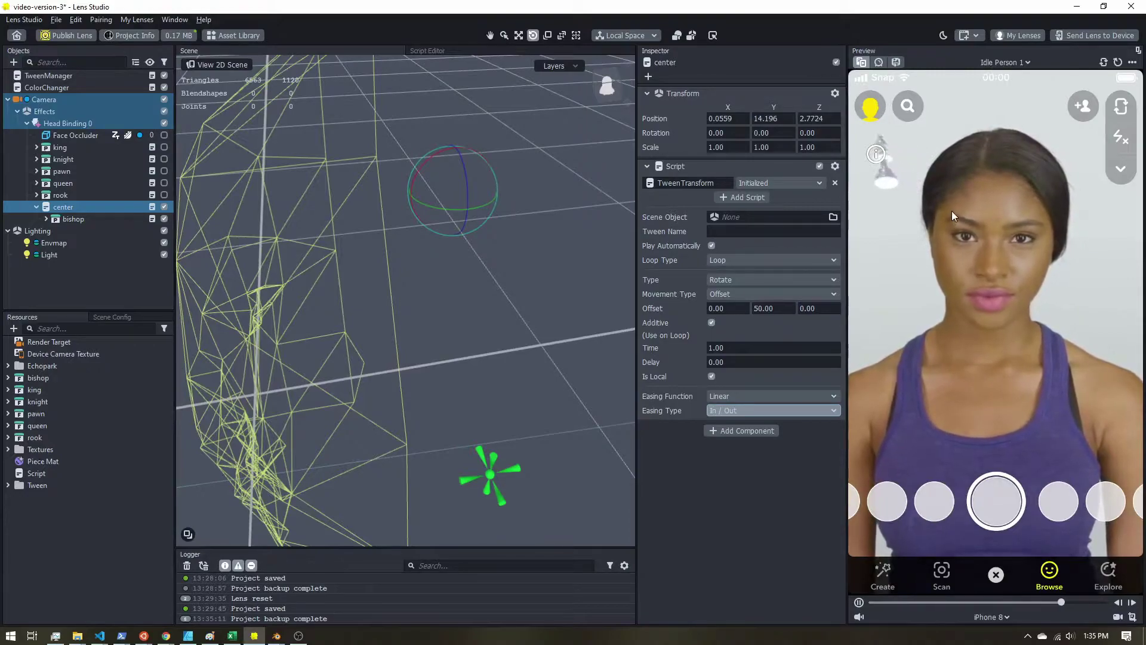
Slow the bishop's orbit by setting the tween's Y offset to 10.
left_click(764, 308)
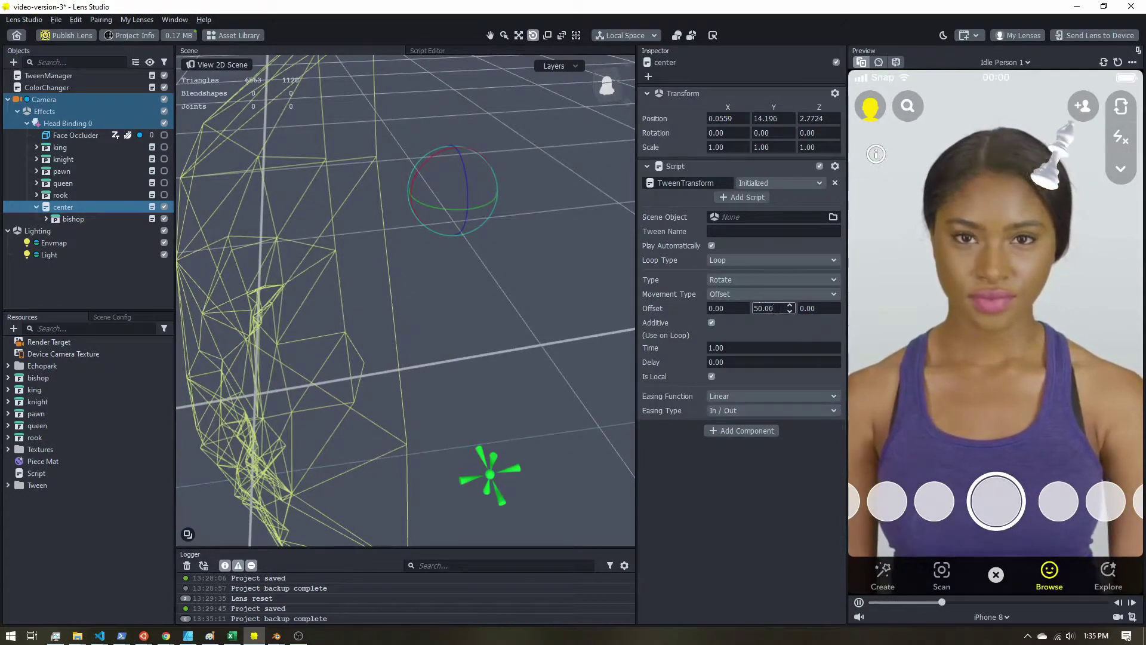
double_click(764, 308)
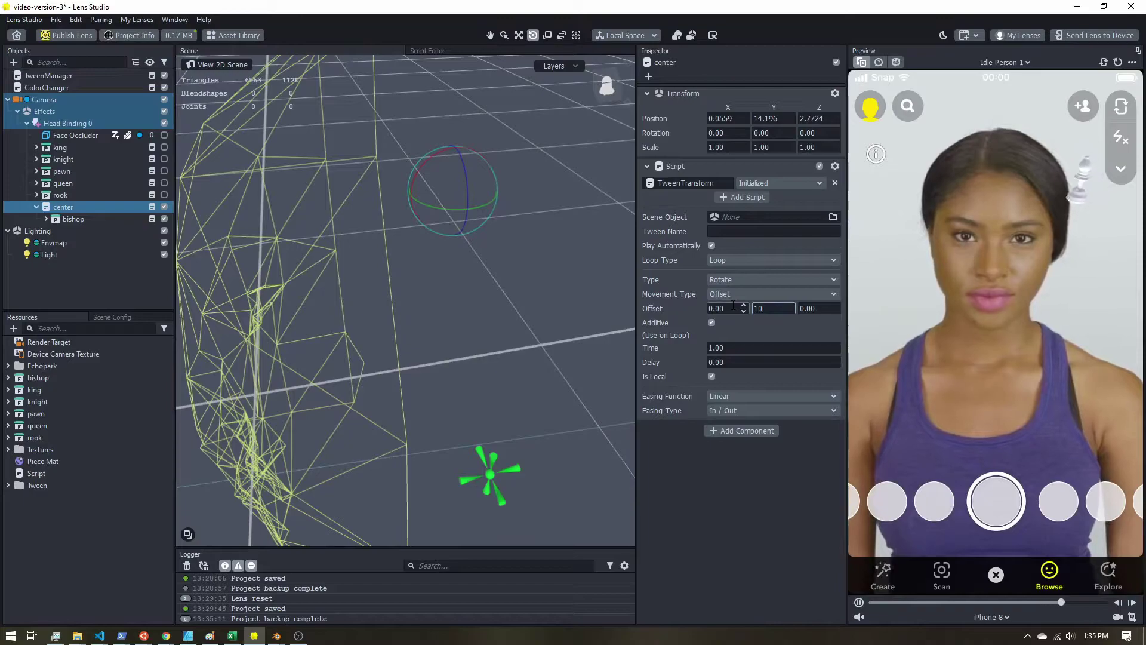
type("10")
key("Return")
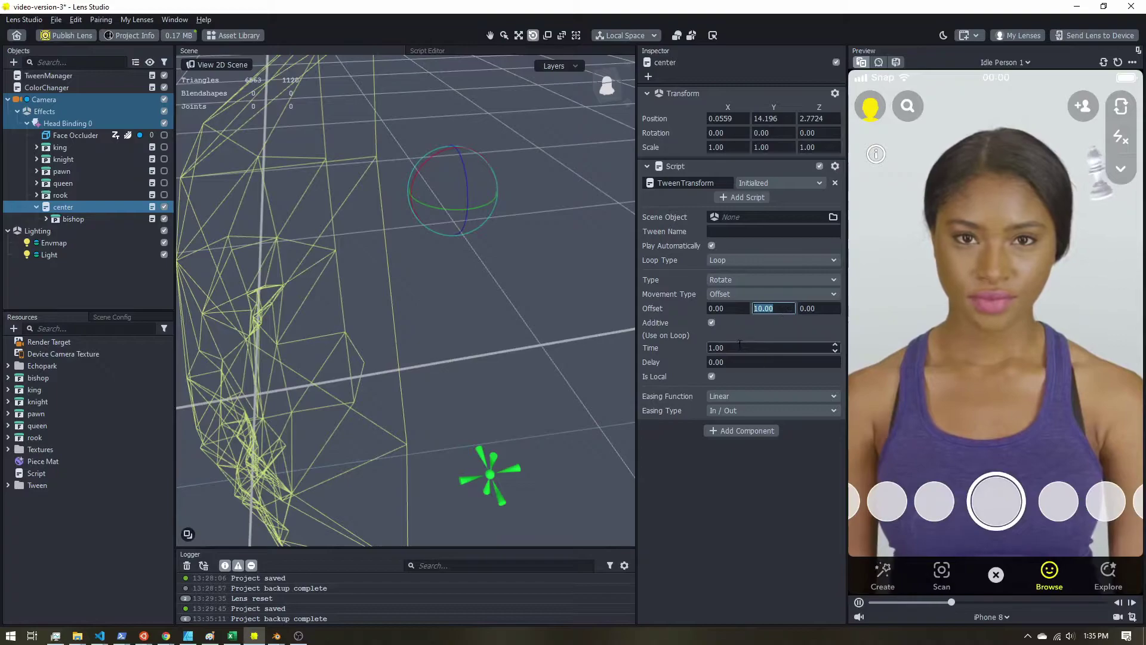
Set the center object's rotation tween time to 0.10.
left_click(714, 347)
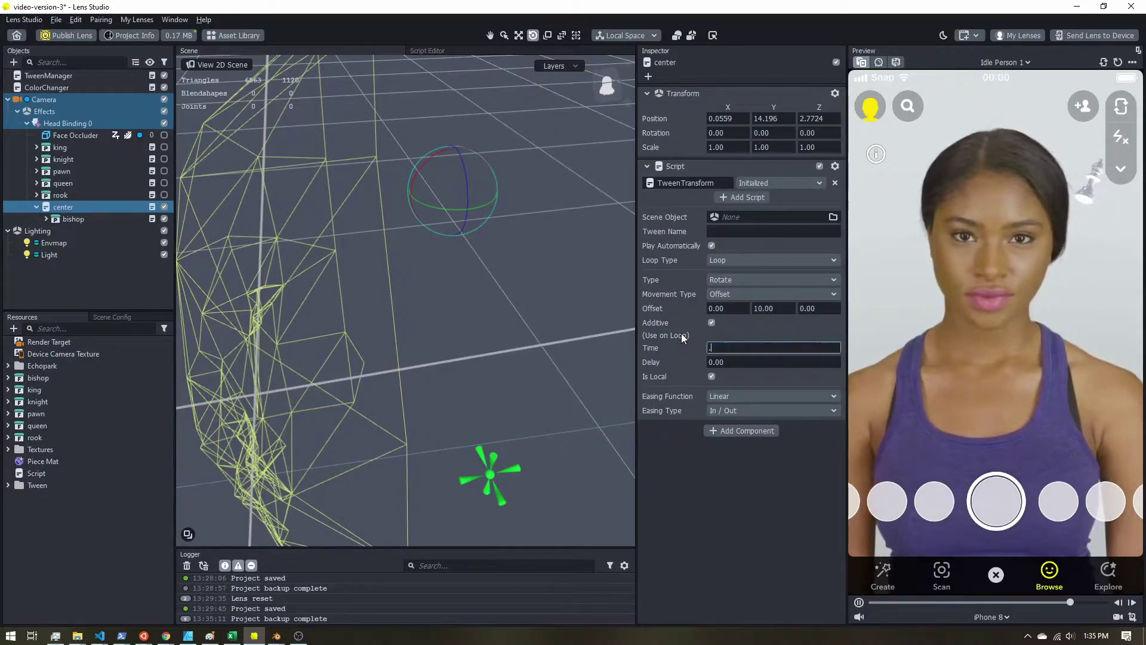
type("0.10")
key("Return")
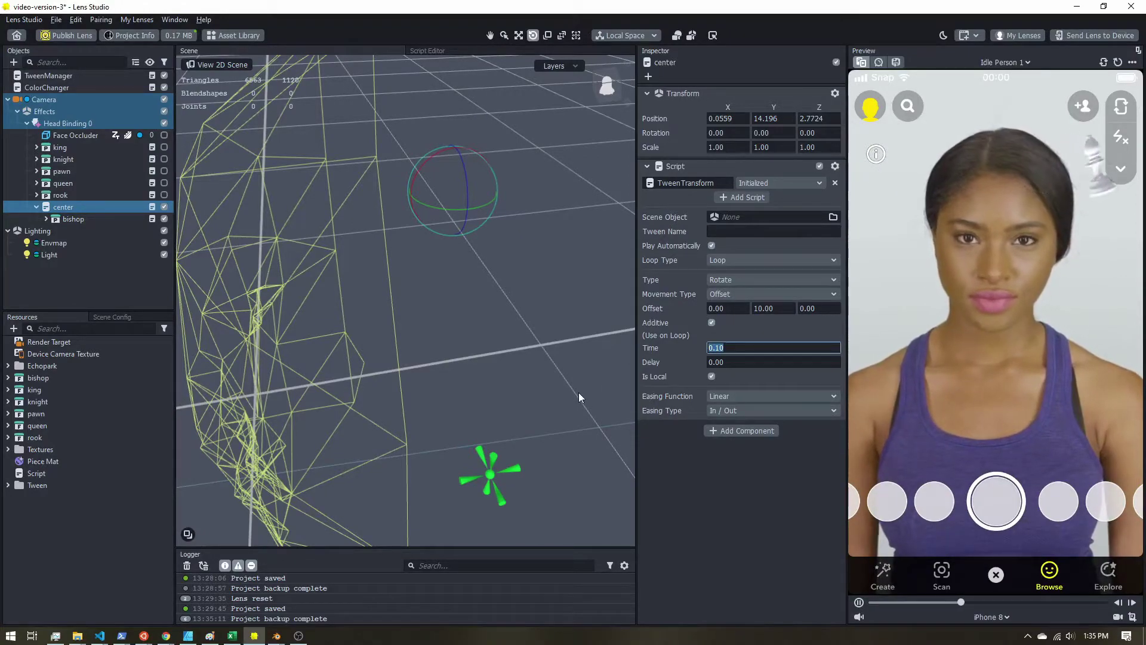
Examine how the Face Occluder mesh covers the head relative to the orbiting bishop.
left_click(163, 134)
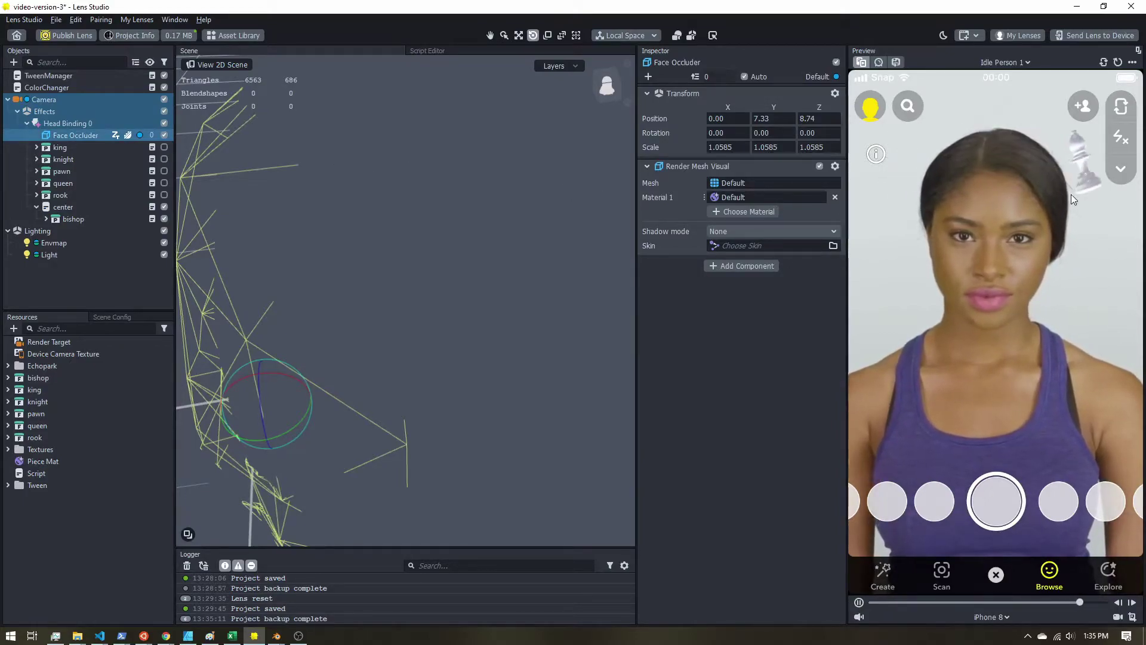
scroll(338, 296, "down", 5)
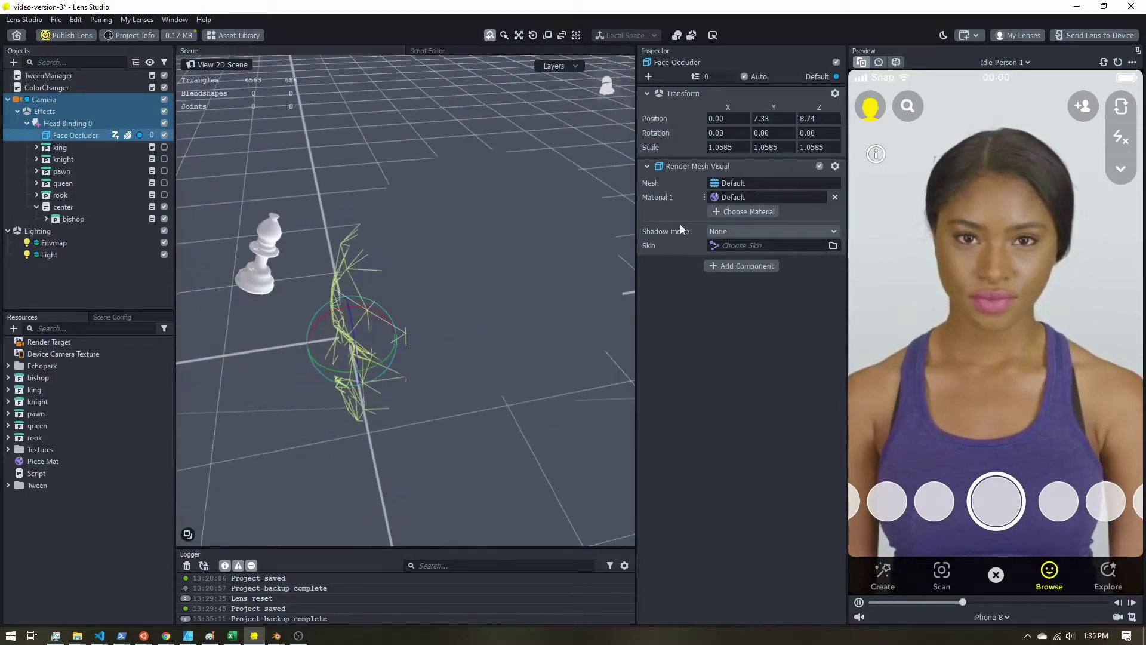
middle_click_drag(445, 392, 478, 353)
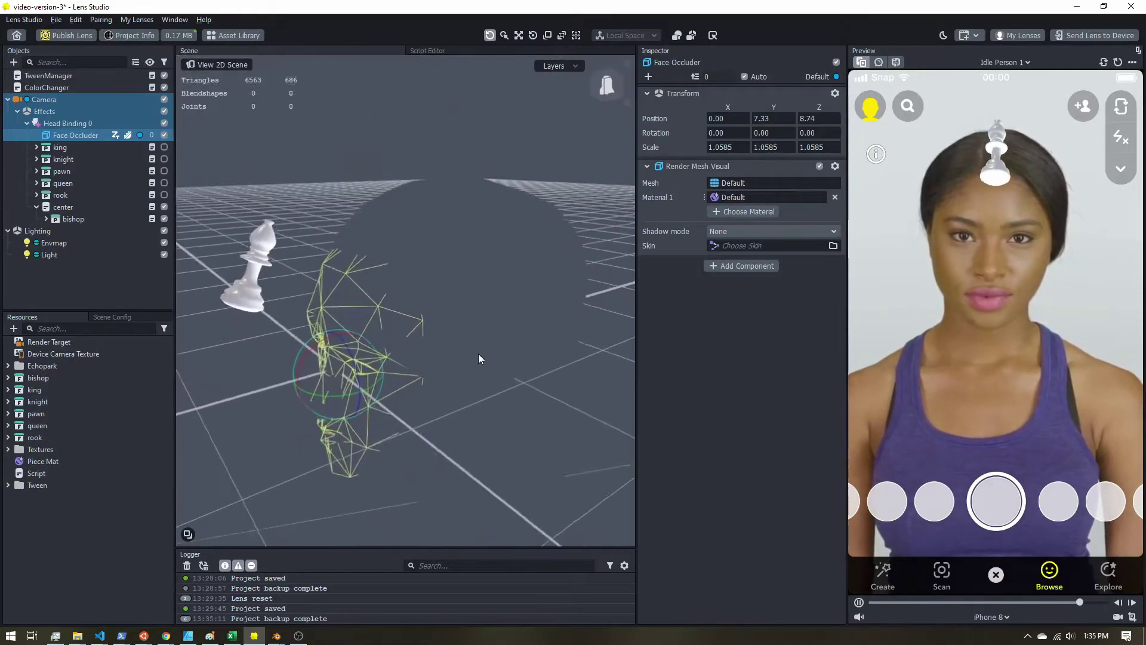
left_click(85, 133)
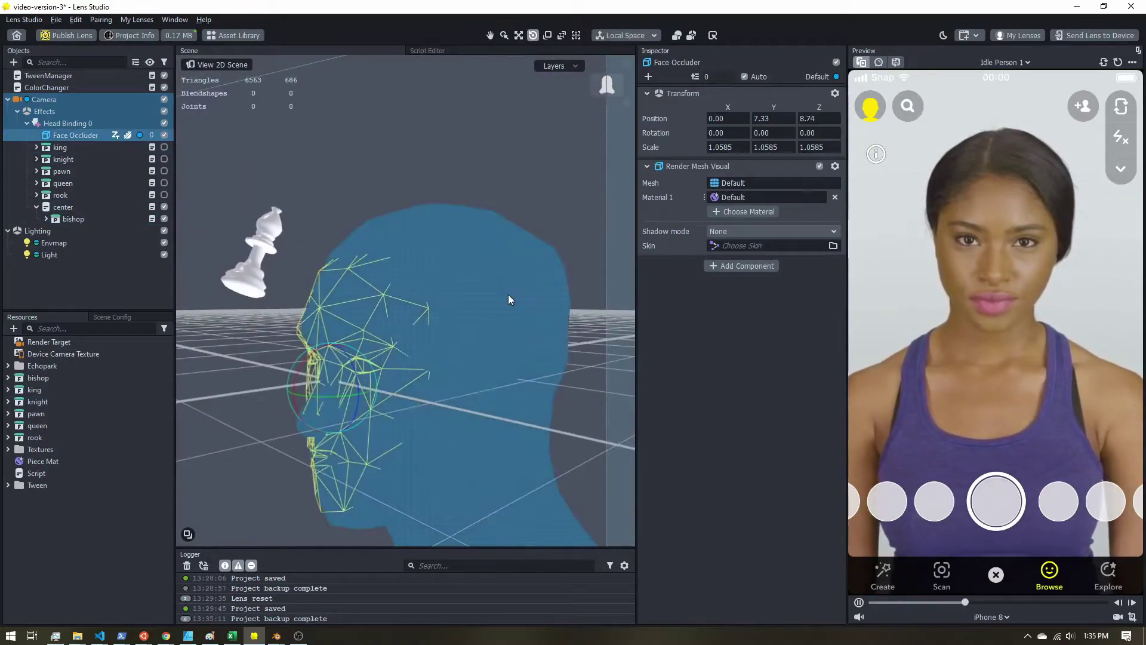
left_click(549, 34)
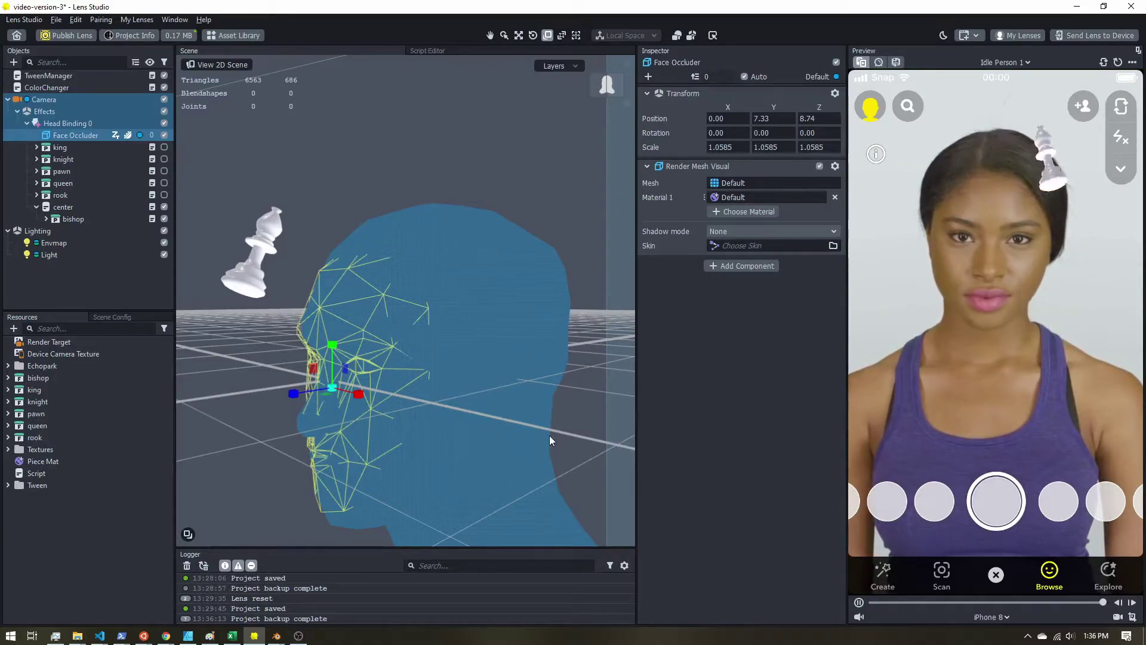
left_click_drag(425, 439, 416, 403, "alt")
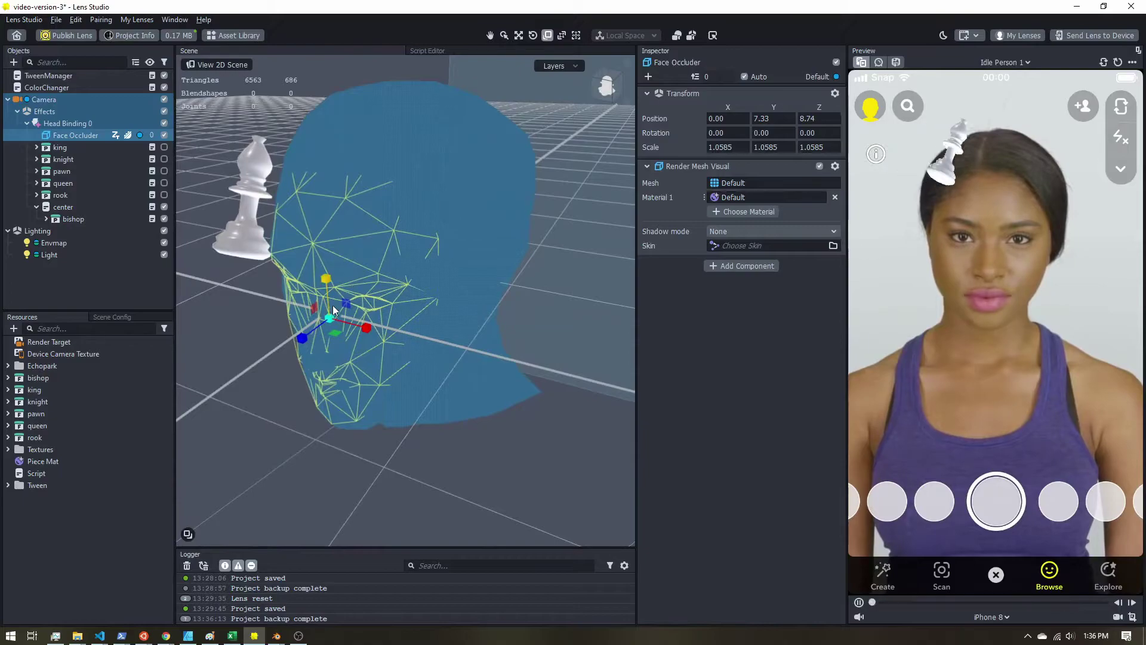
Enable the king, knight, pawn, queen and rook objects in the scene.
left_click(60, 209)
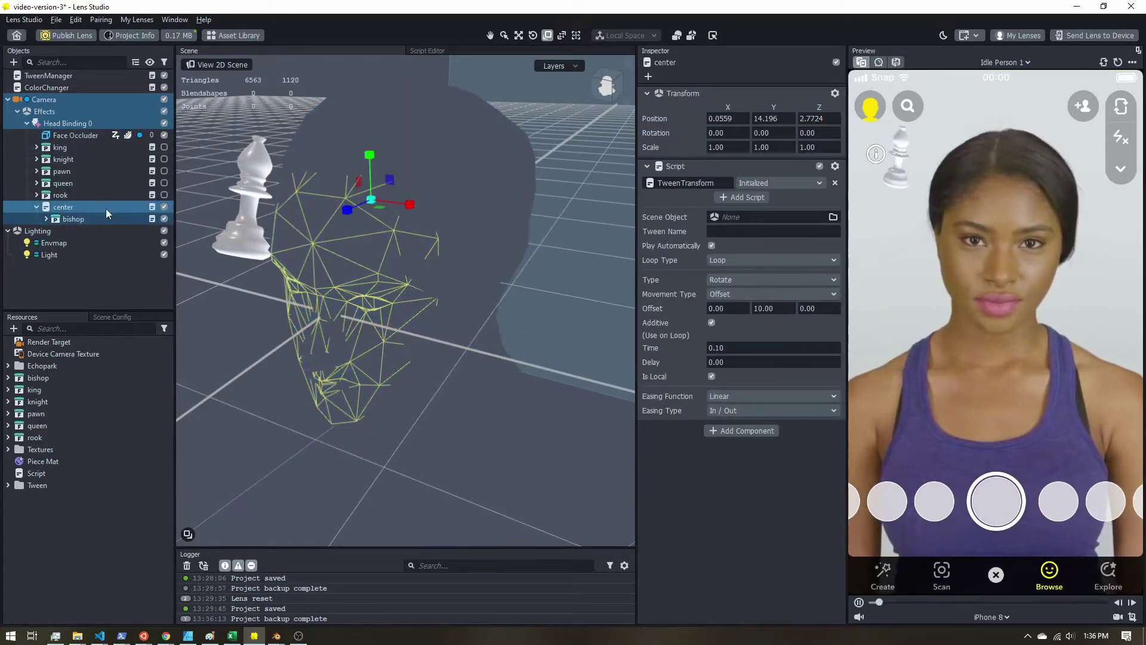
left_click(164, 147)
left_click(165, 159)
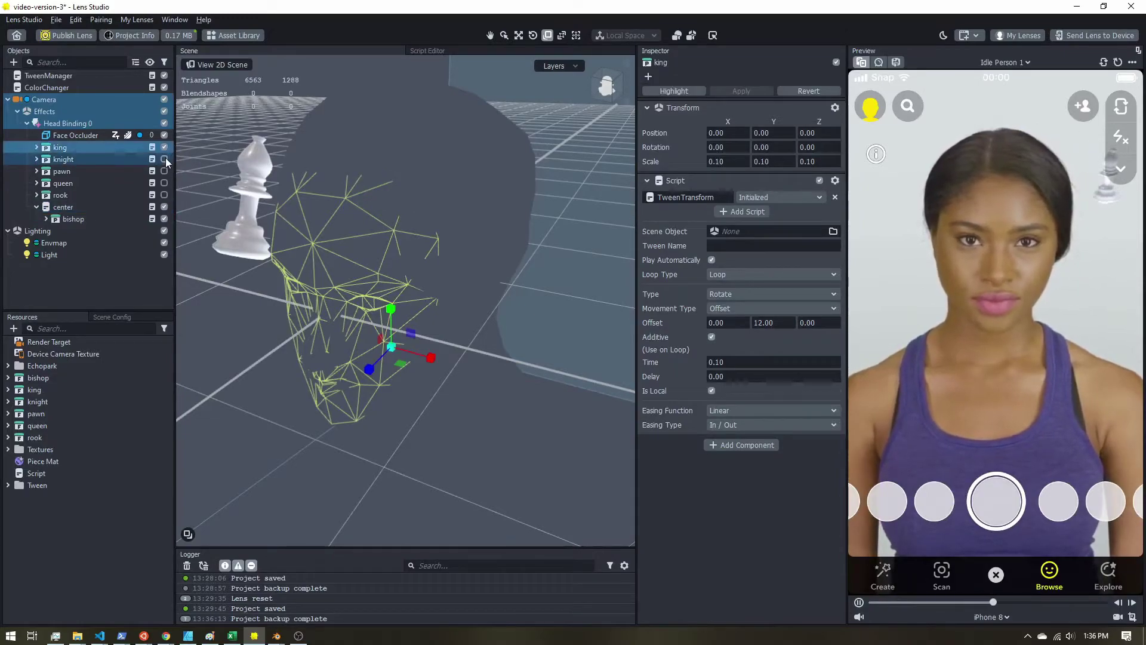
left_click(164, 171)
left_click(165, 183)
left_click(165, 194)
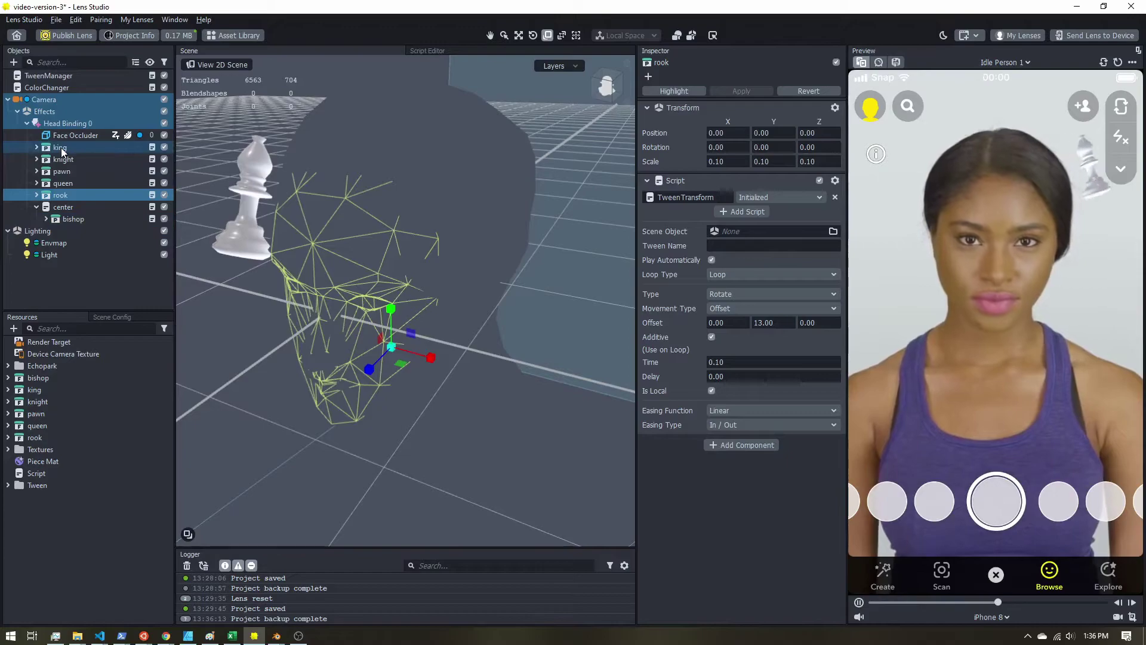
Parent the king, knight, pawn, queen and rook to the center object alongside the bishop.
left_click_drag(61, 147, 66, 206)
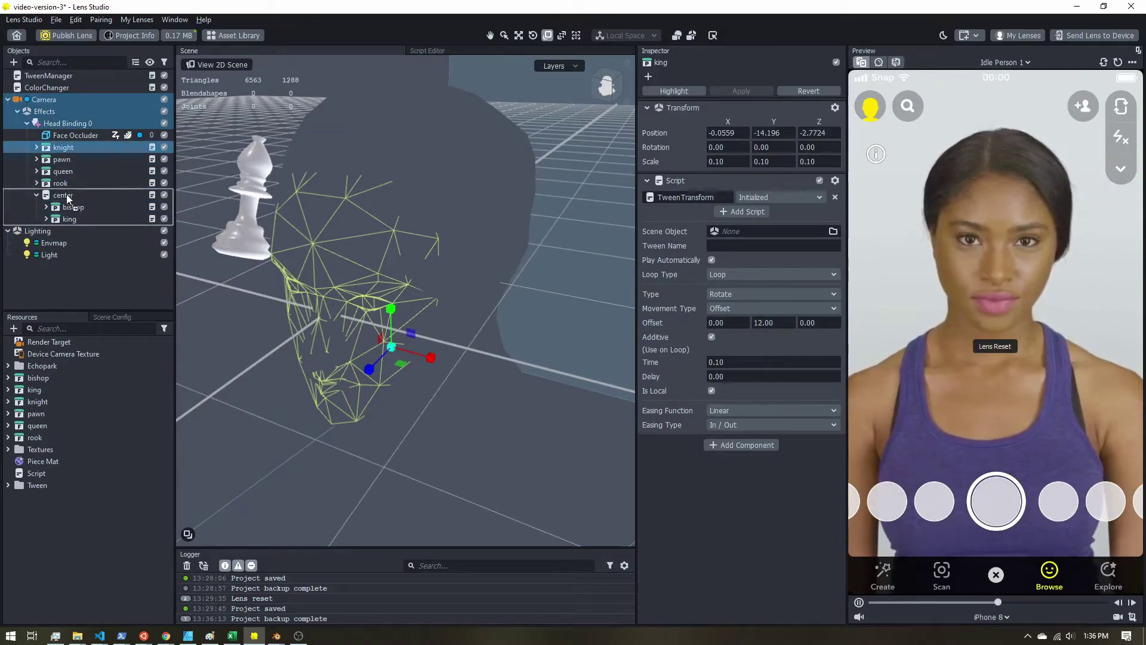
mouse_move(67, 150)
left_mouse_down()
mouse_move(74, 184)
mouse_move(66, 160)
left_mouse_up()
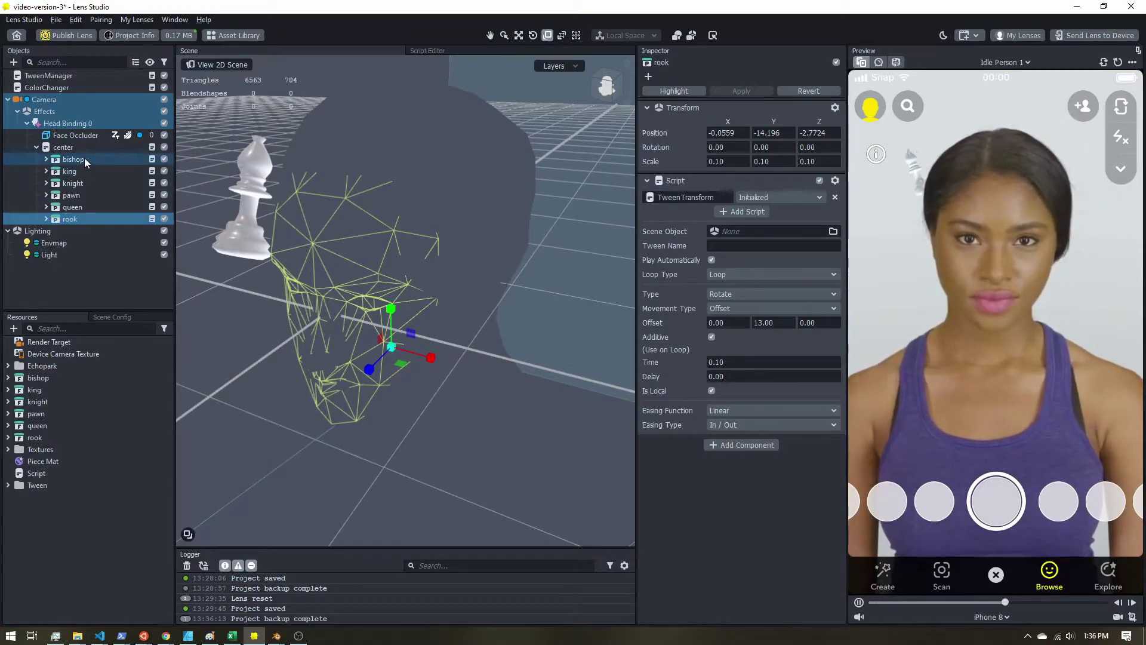
Set the king's X, Y and Z position to 0 relative to the center object.
left_click(82, 174)
left_click(73, 182, "shift")
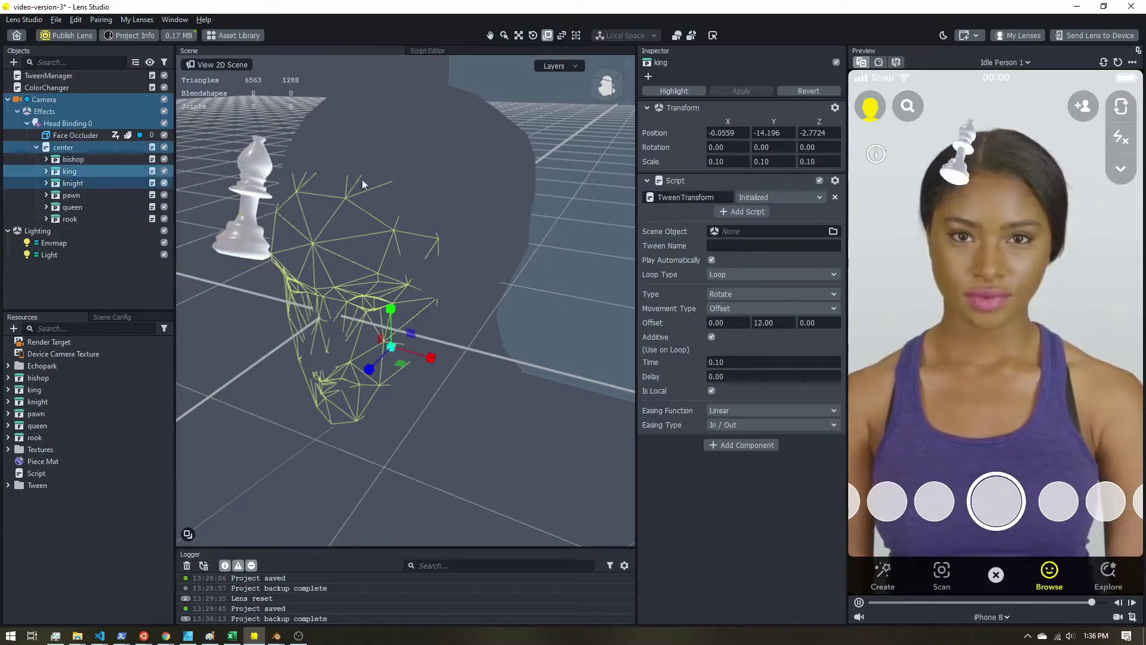
left_click(721, 131)
type("0")
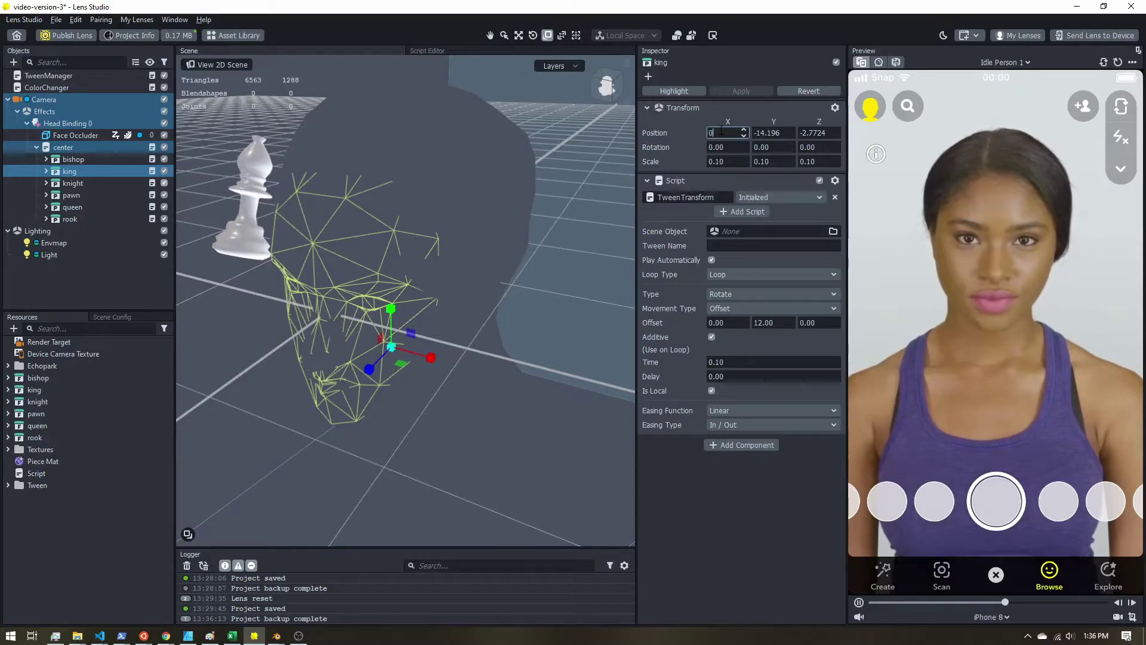
key("Tab")
type("0")
key("Tab")
type("0")
key("Return")
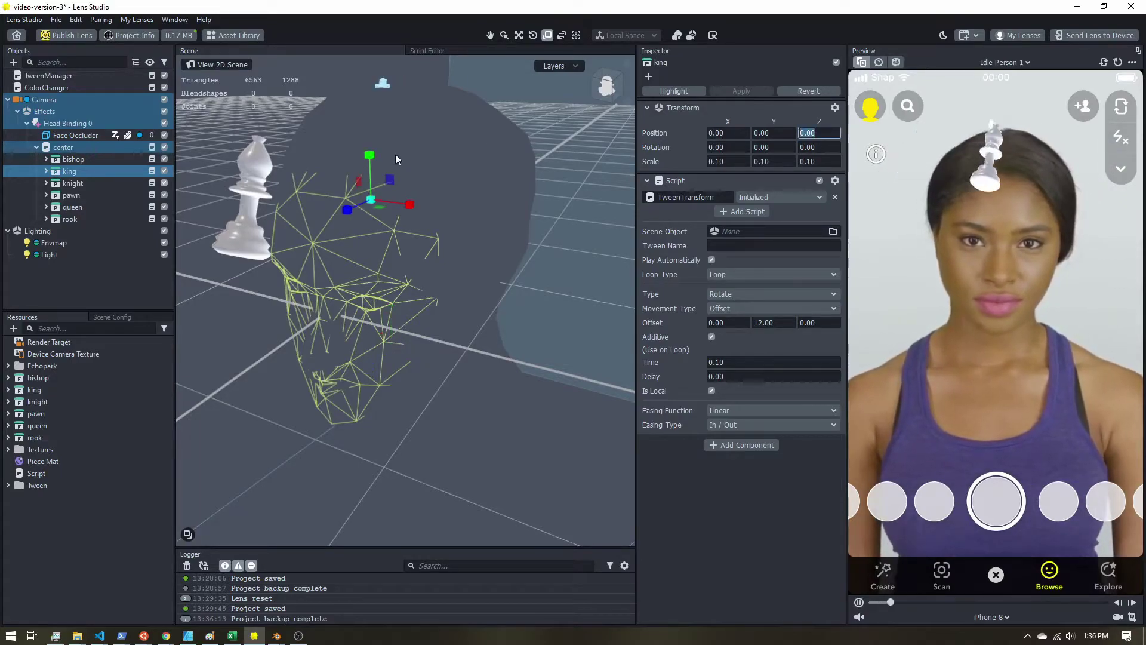
Set the knight's X, Y and Z position to 0.
left_click(80, 183)
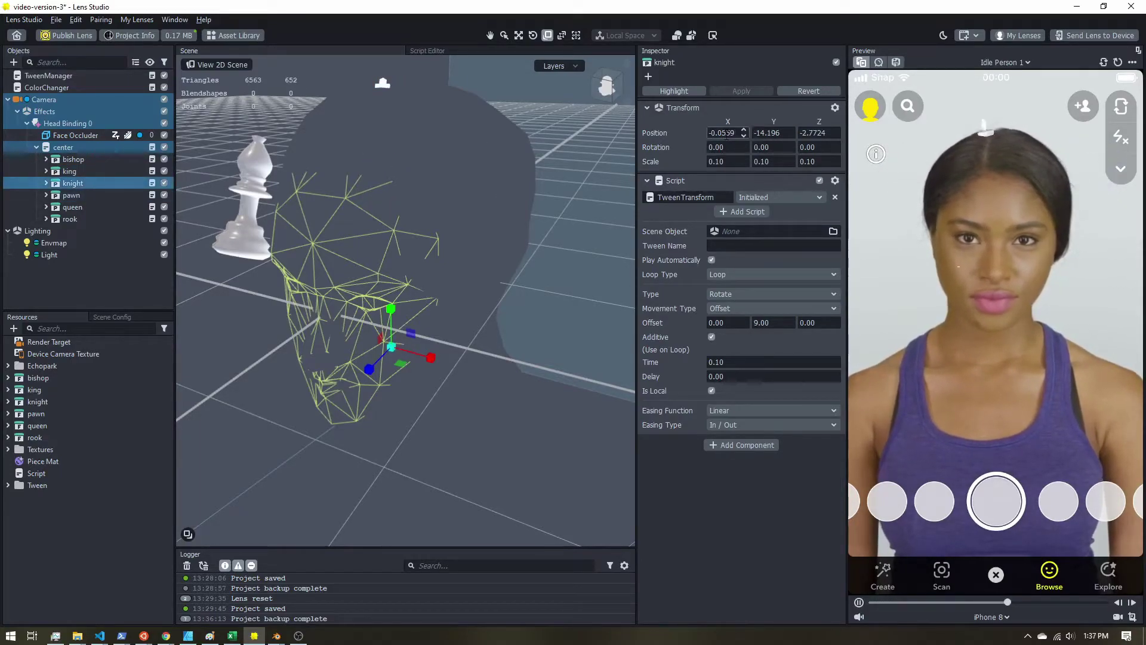
type("0")
key("Tab")
type("0")
key("Tab")
type("0")
key("Return")
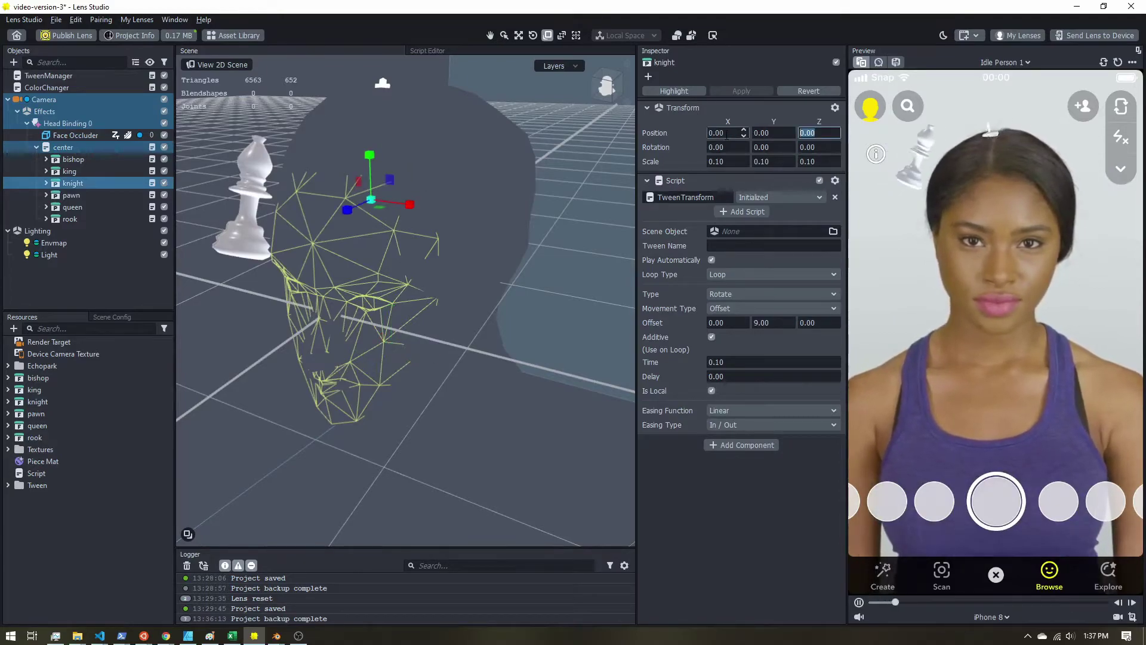
Set the pawn's X, Y and Z position to 0.
left_click(72, 194)
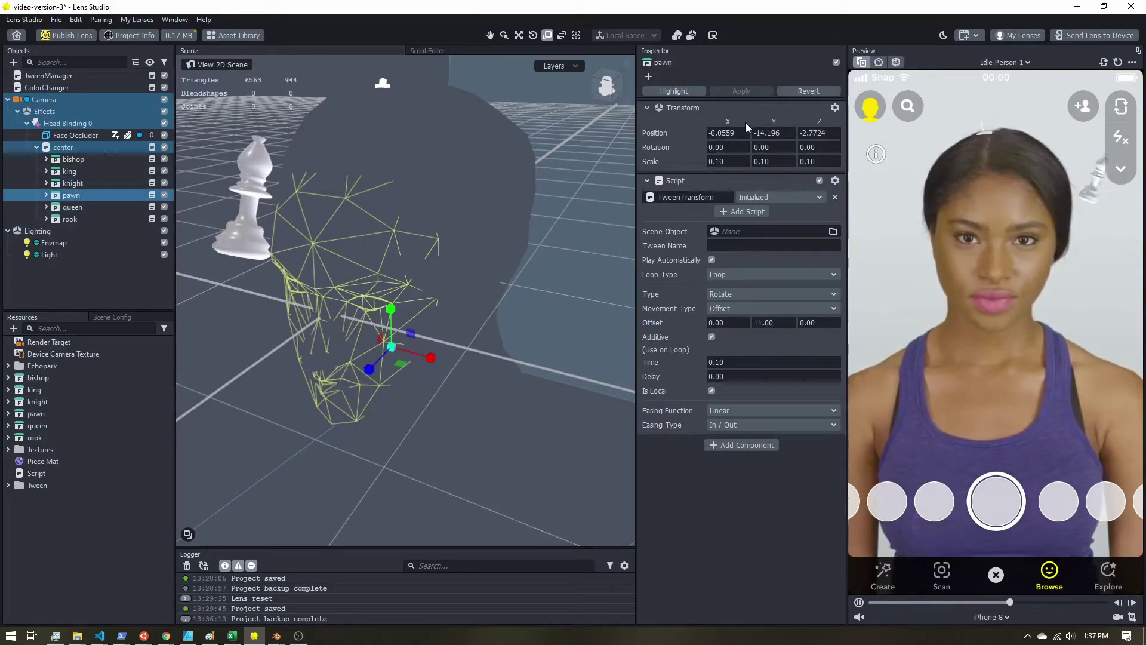
type("0")
key("Tab")
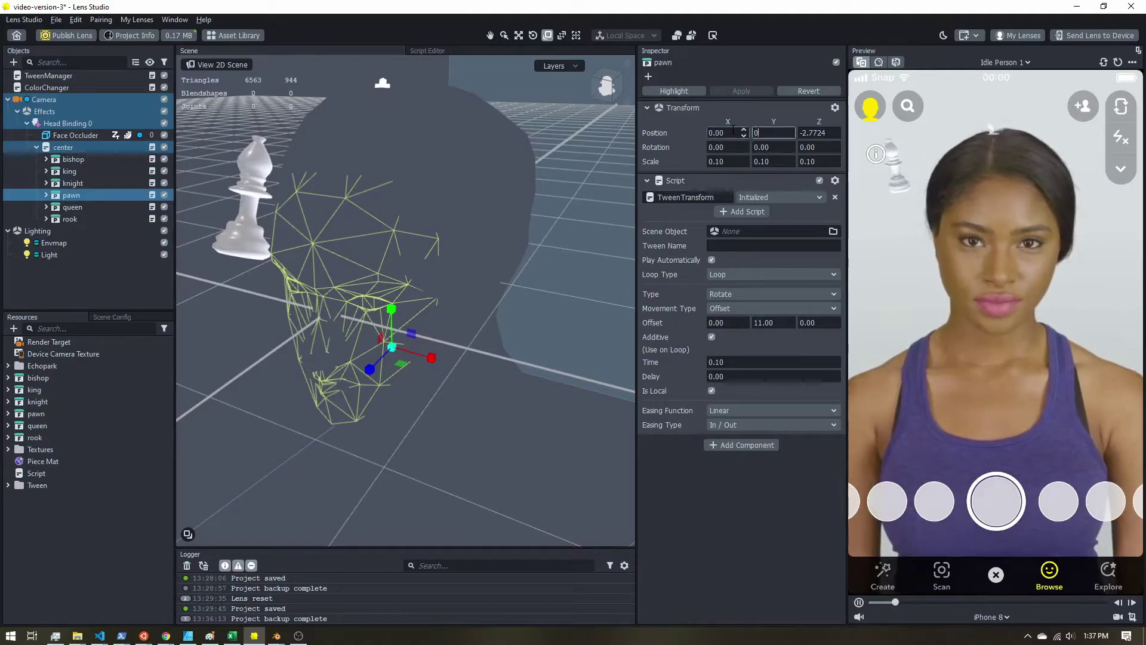
type("0")
key("Tab")
type("0")
key("Return")
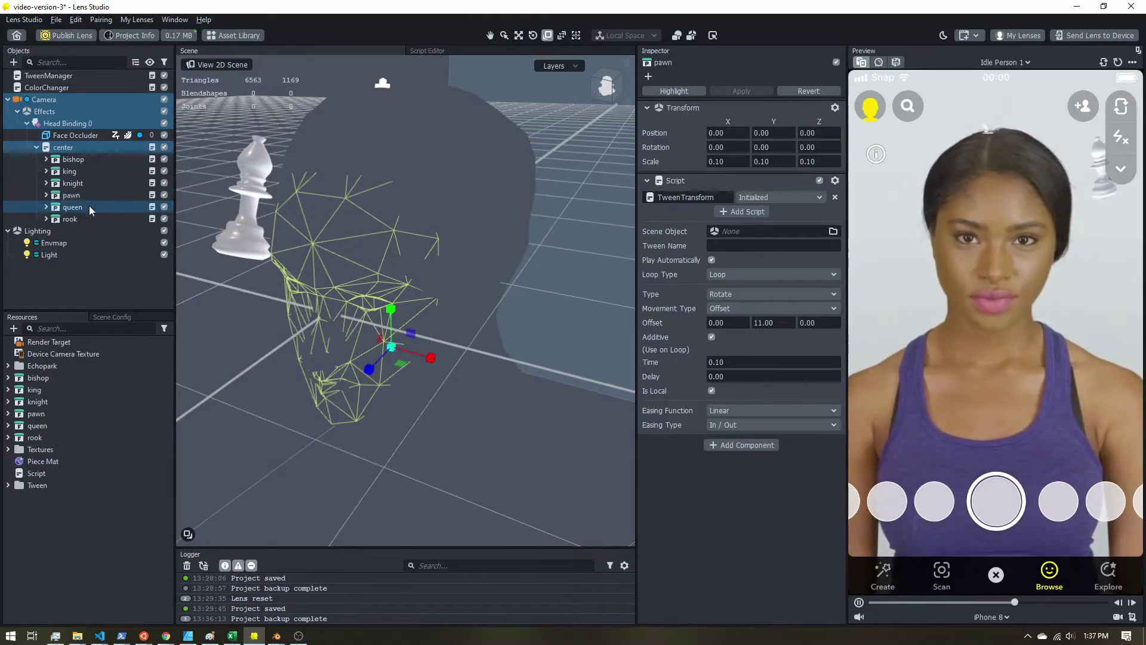
Set the queen's X, Y and Z position to 0.
left_click(88, 206)
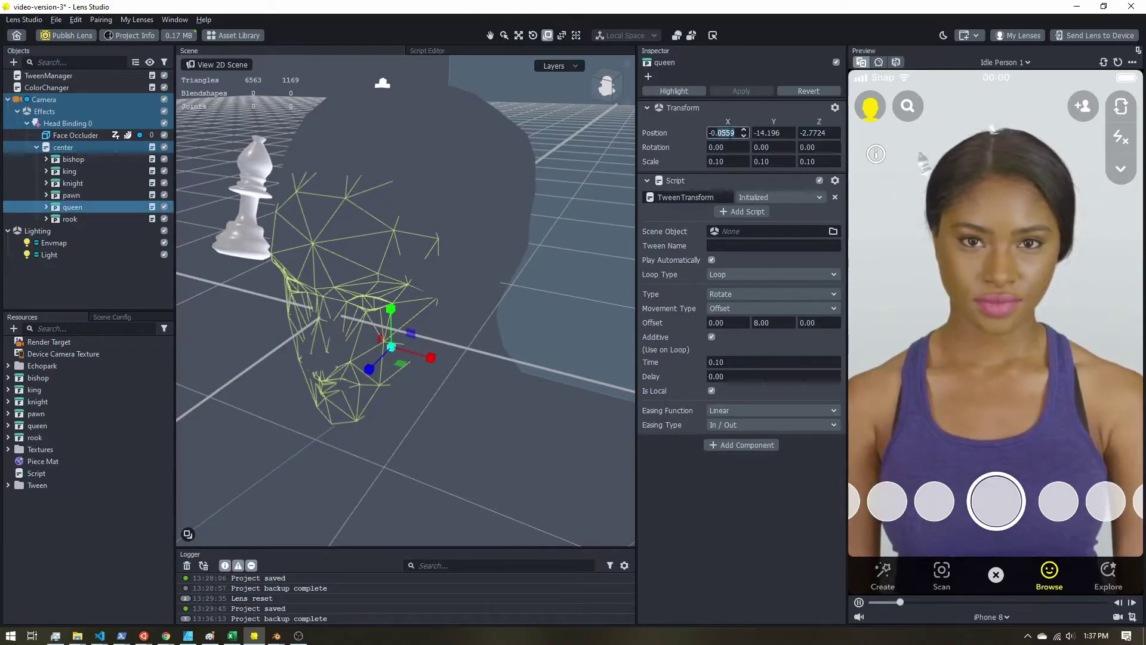
key("ctrl+a")
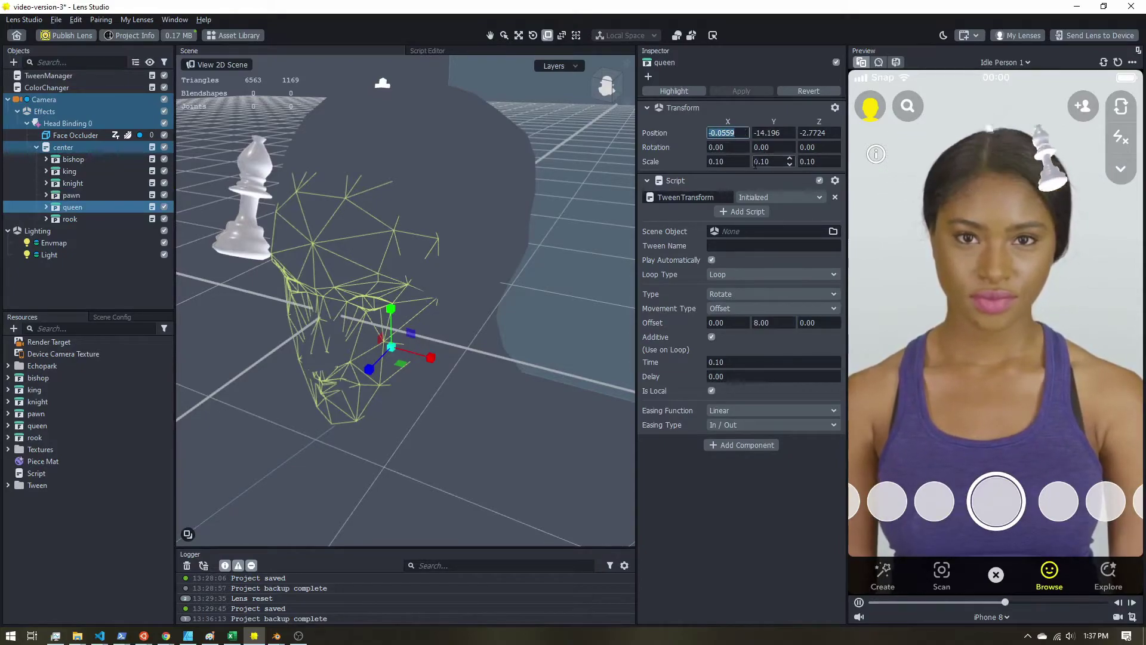
type("0")
key("Tab")
type("0")
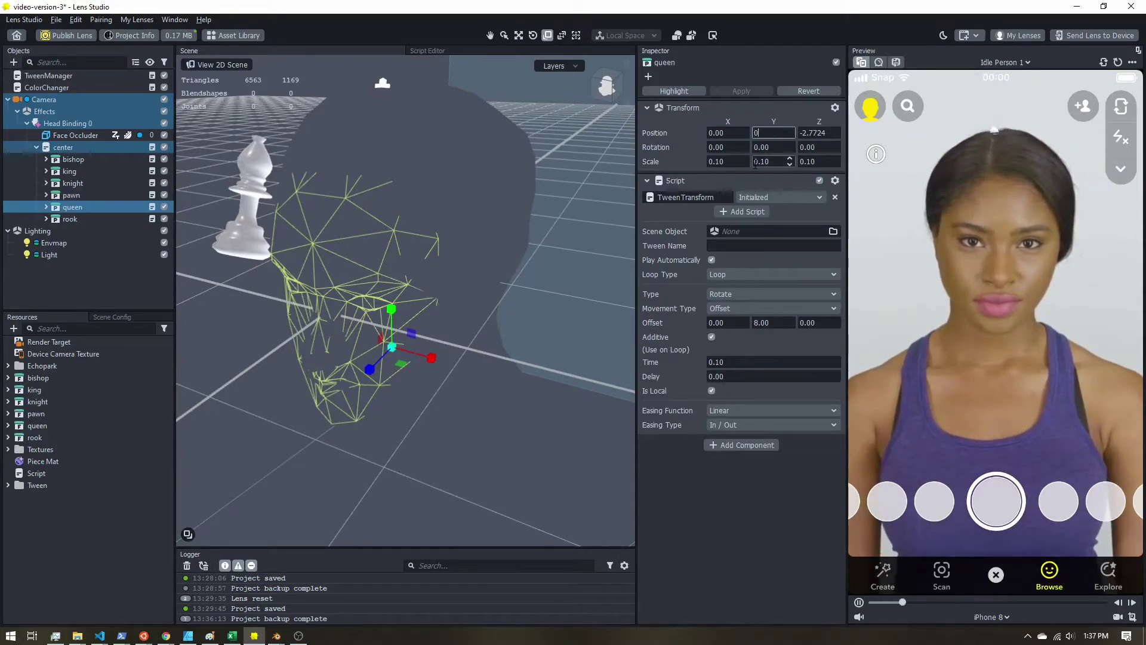
key("Tab")
type("0")
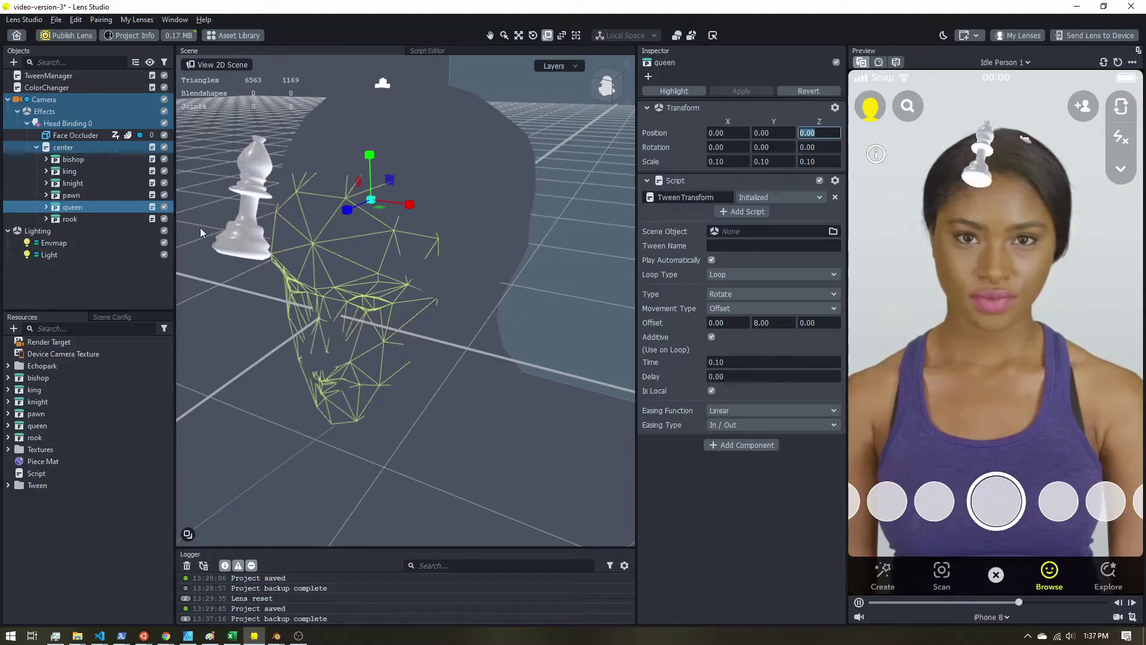
Set the rook's X, Y and Z position to 0.
left_click(70, 219)
double_click(725, 133)
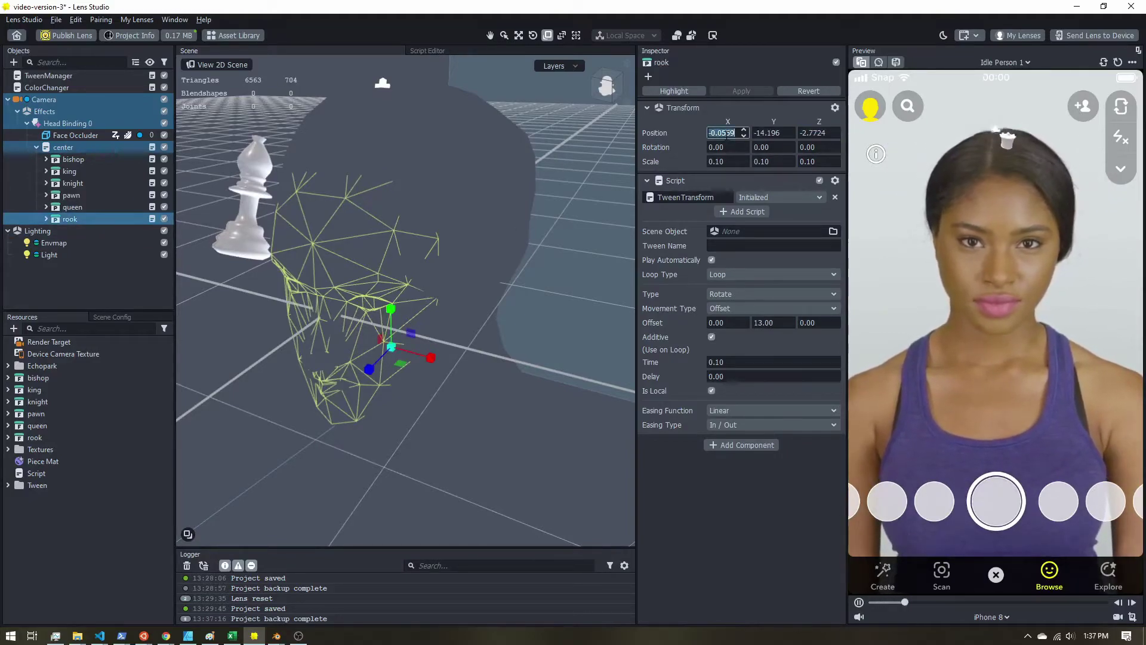
type("0")
key("Tab")
type("0")
key("Tab")
type("0")
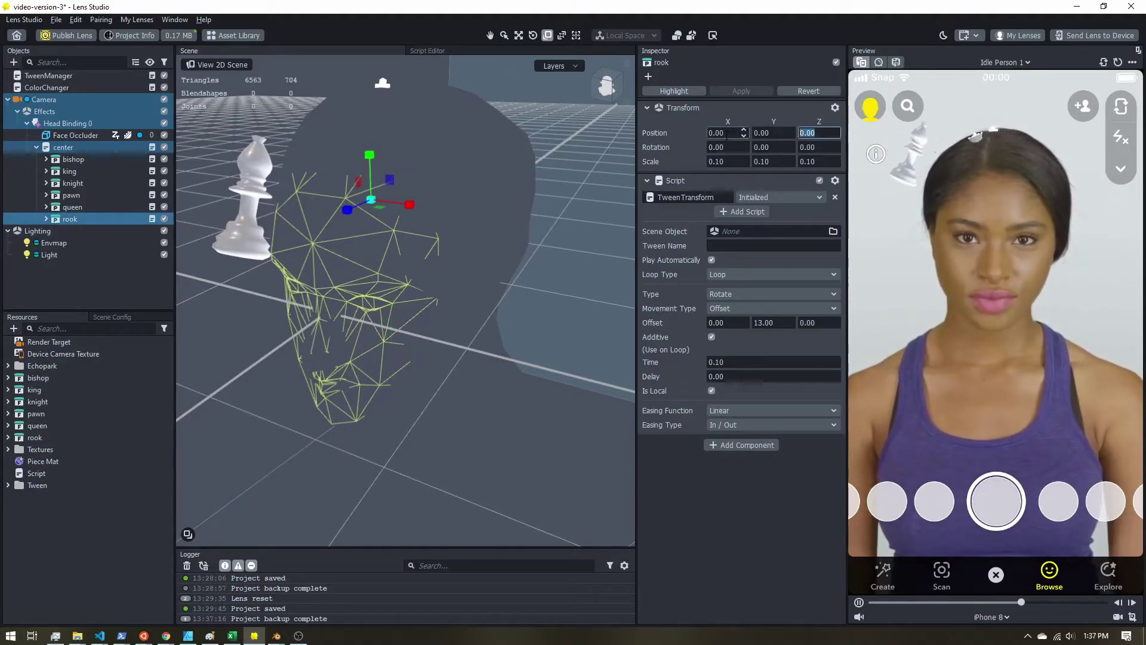
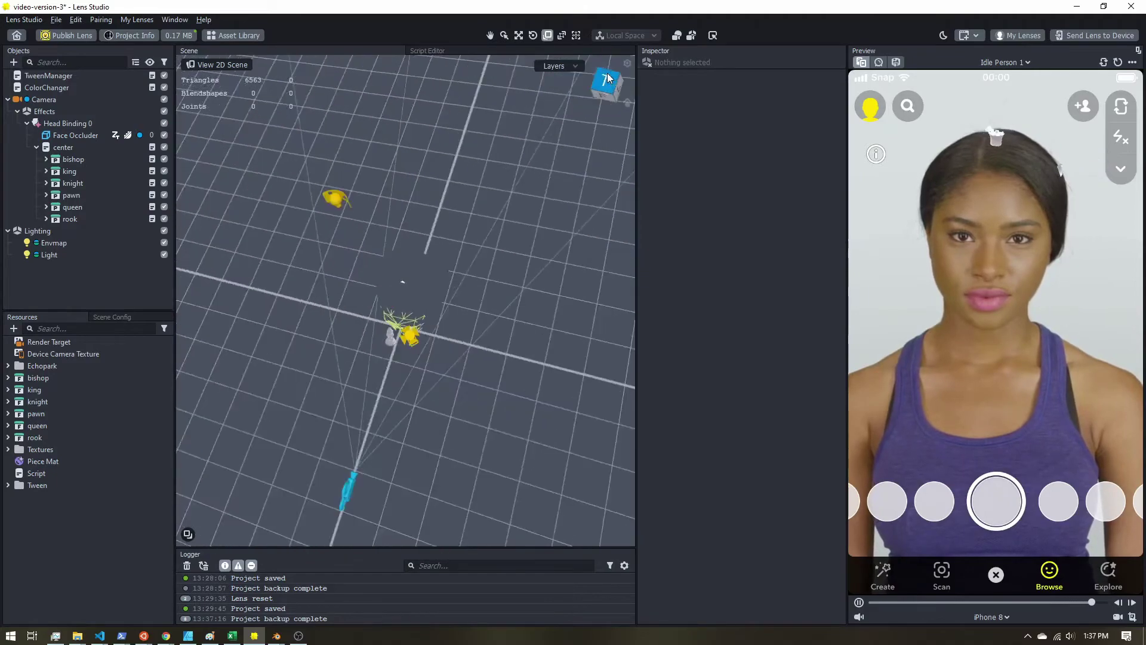
Working from the top view, move the bishop farther in front of the face to a Z position of about 15.4.
scroll(406, 309, "up", 4)
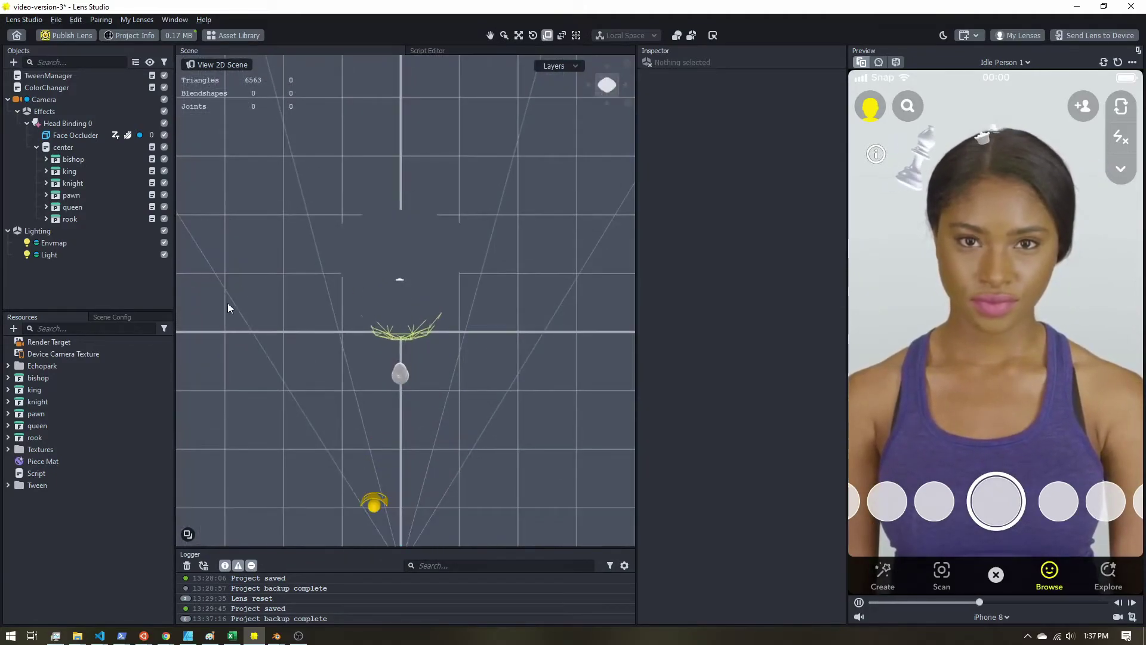
left_click(86, 156)
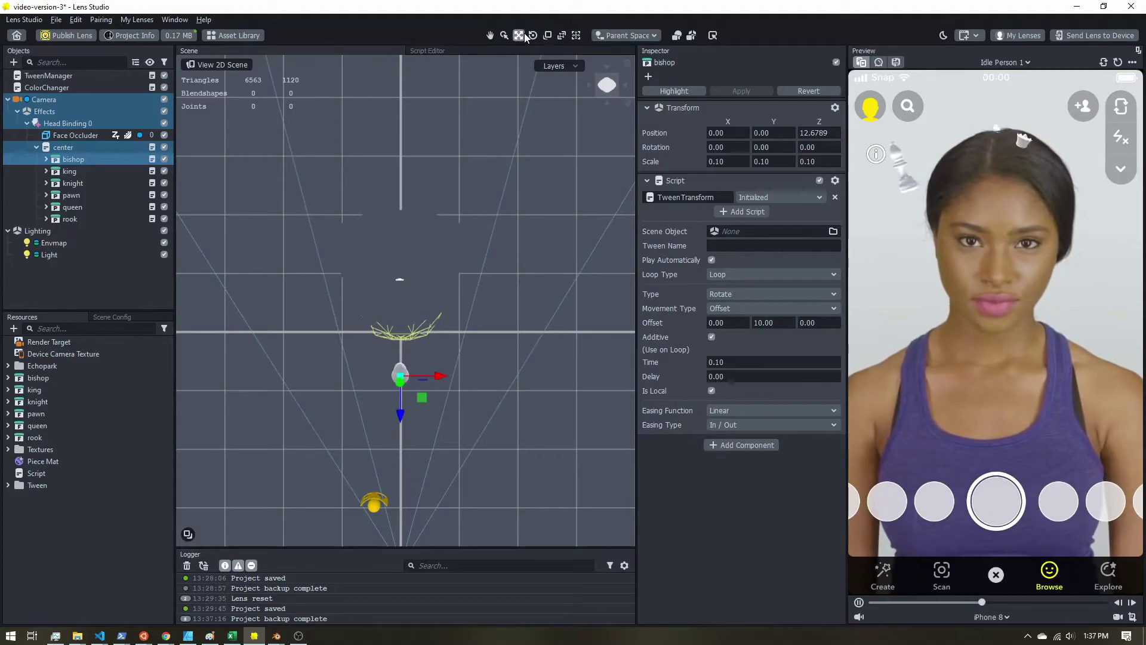
left_click_drag(403, 412, 404, 431)
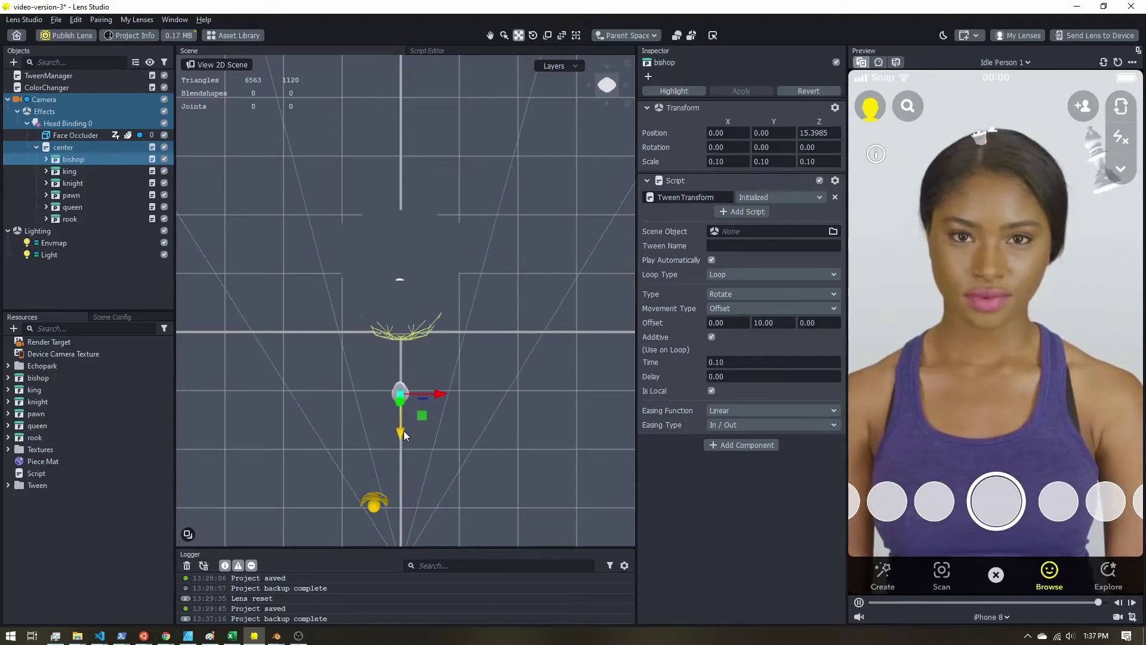
Move the king behind the head to about Z -24.1 and the knight to about X 16.9, Z -17.4.
left_click(80, 171)
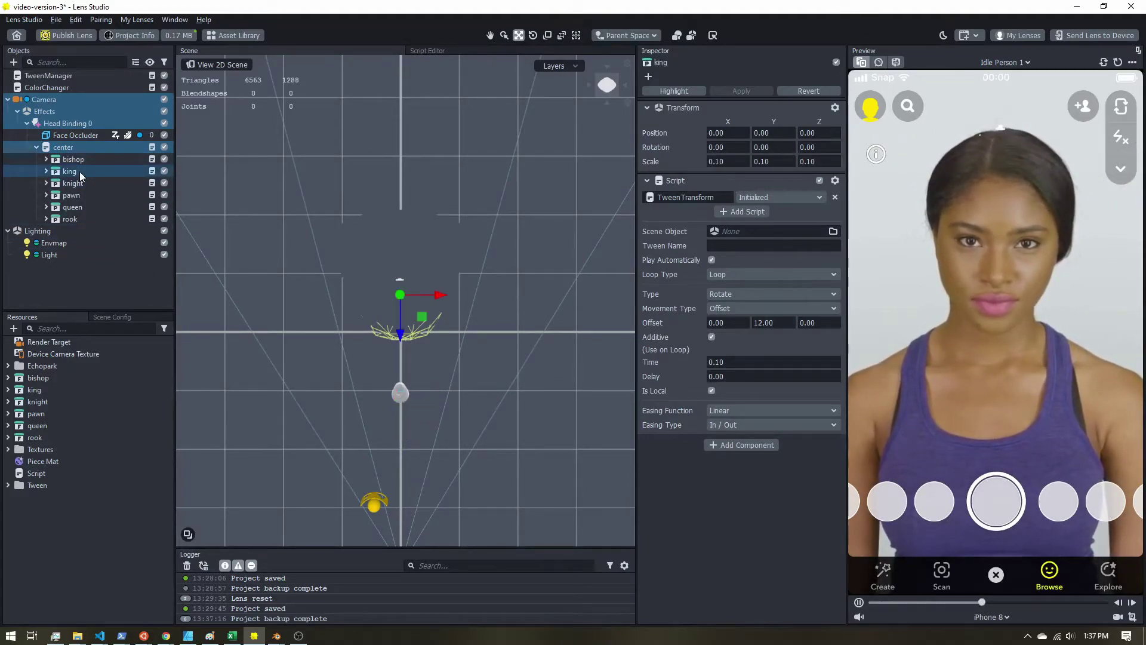
left_click_drag(400, 334, 417, 181)
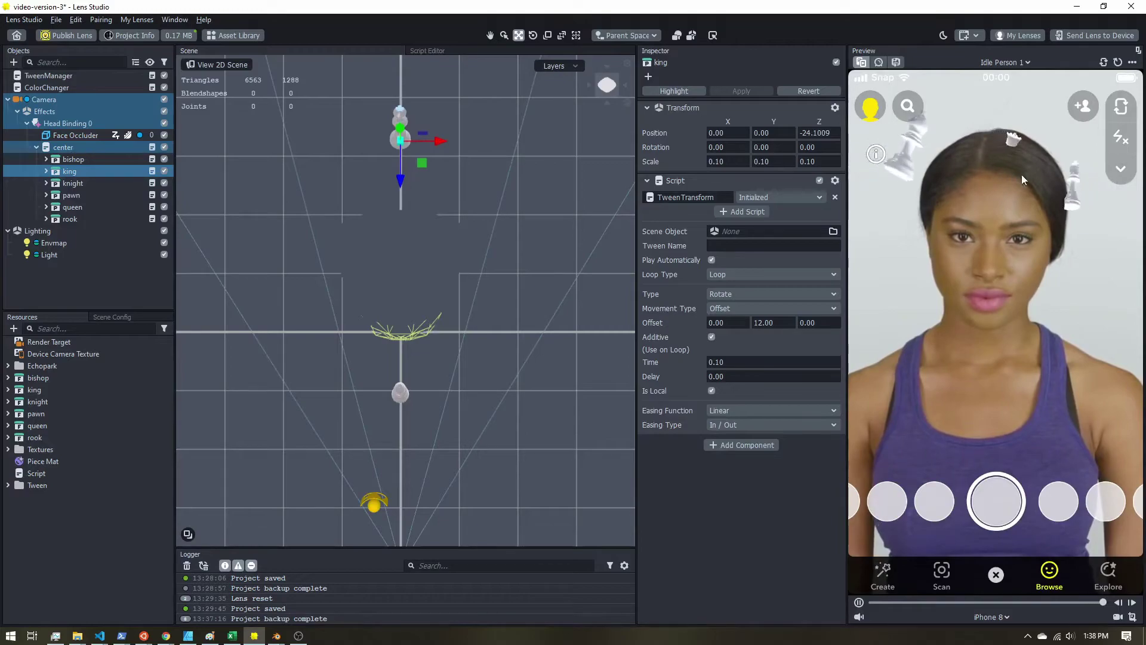
left_click(87, 184)
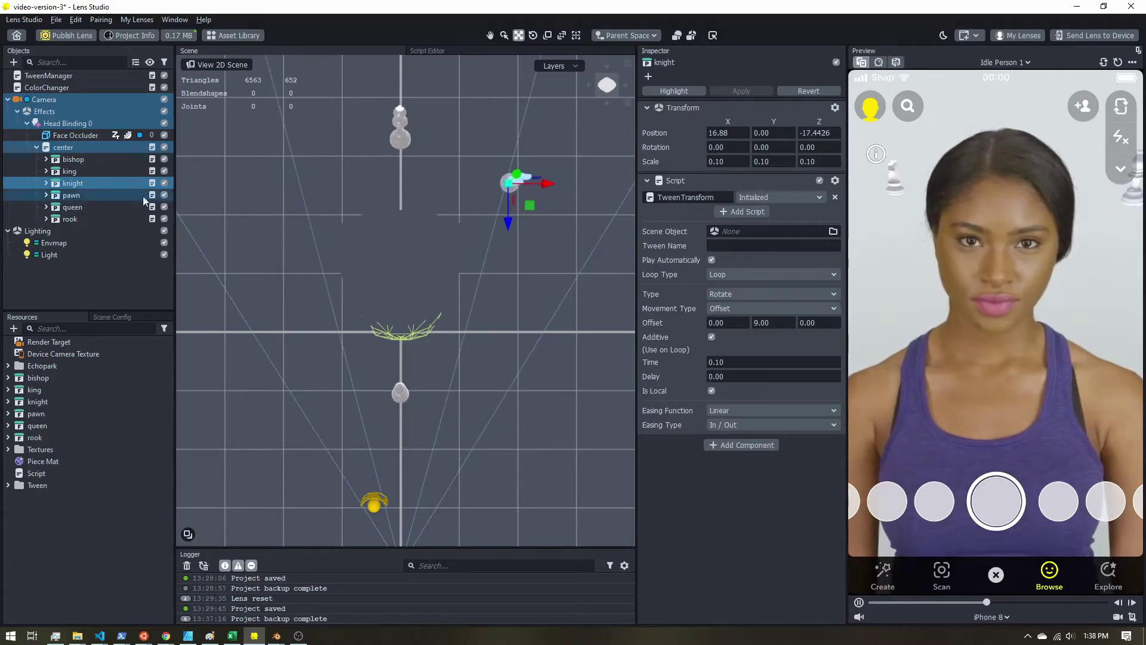
Move the pawn beside the face to about X 17.2, Z 6.2.
left_click(113, 195)
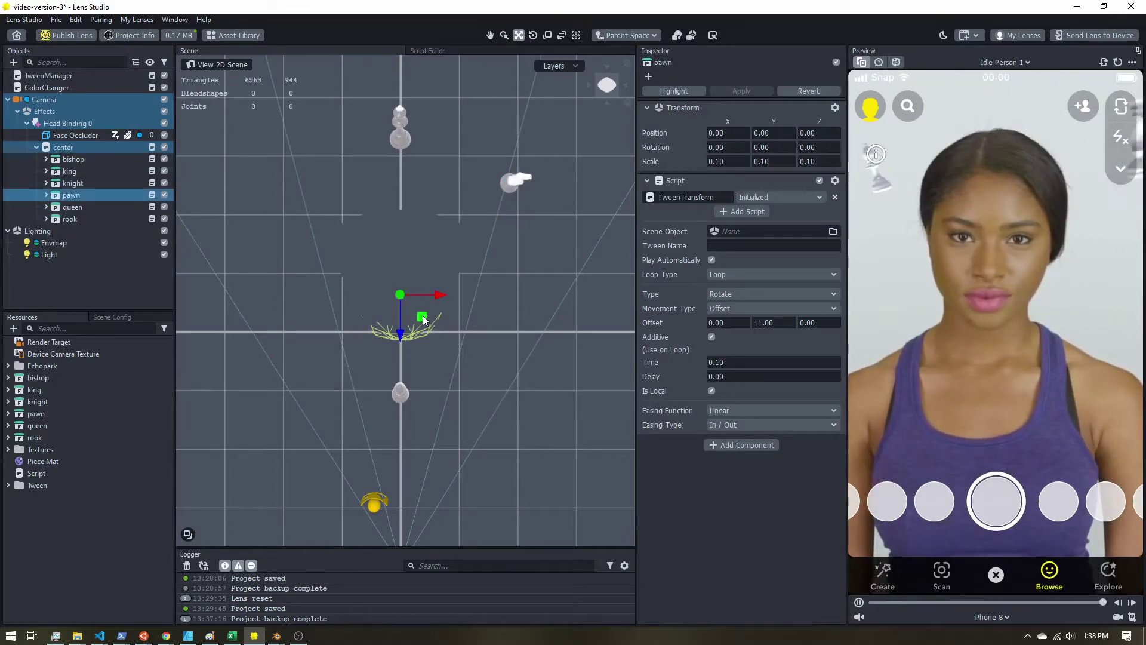
left_click_drag(422, 320, 534, 358)
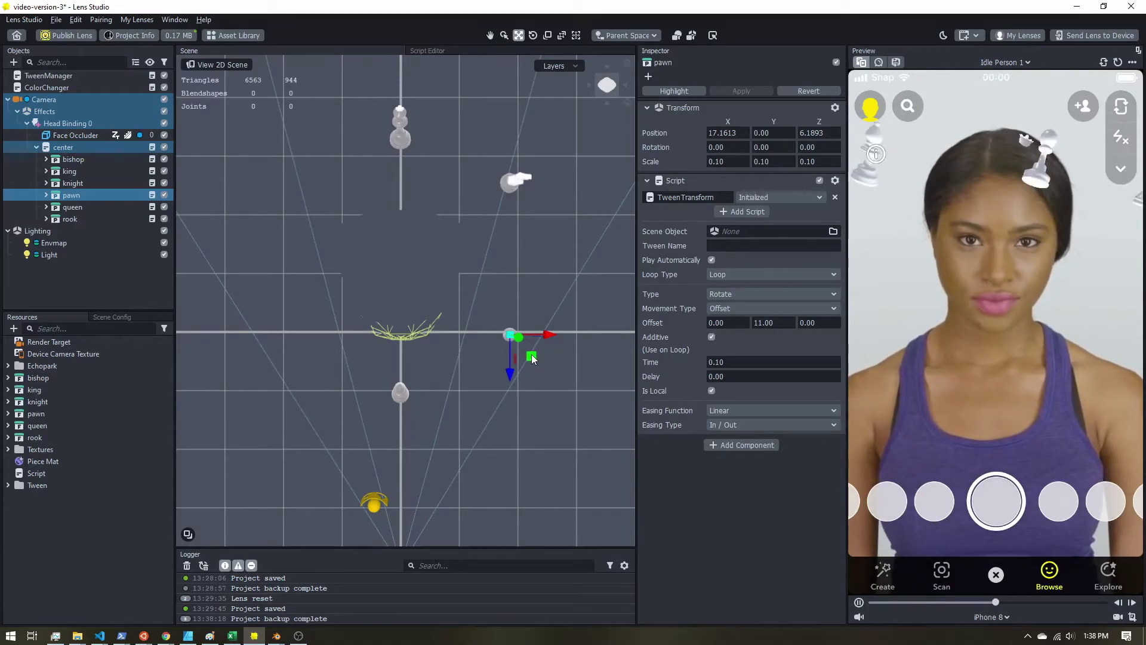
right_click_drag(531, 358, 508, 302)
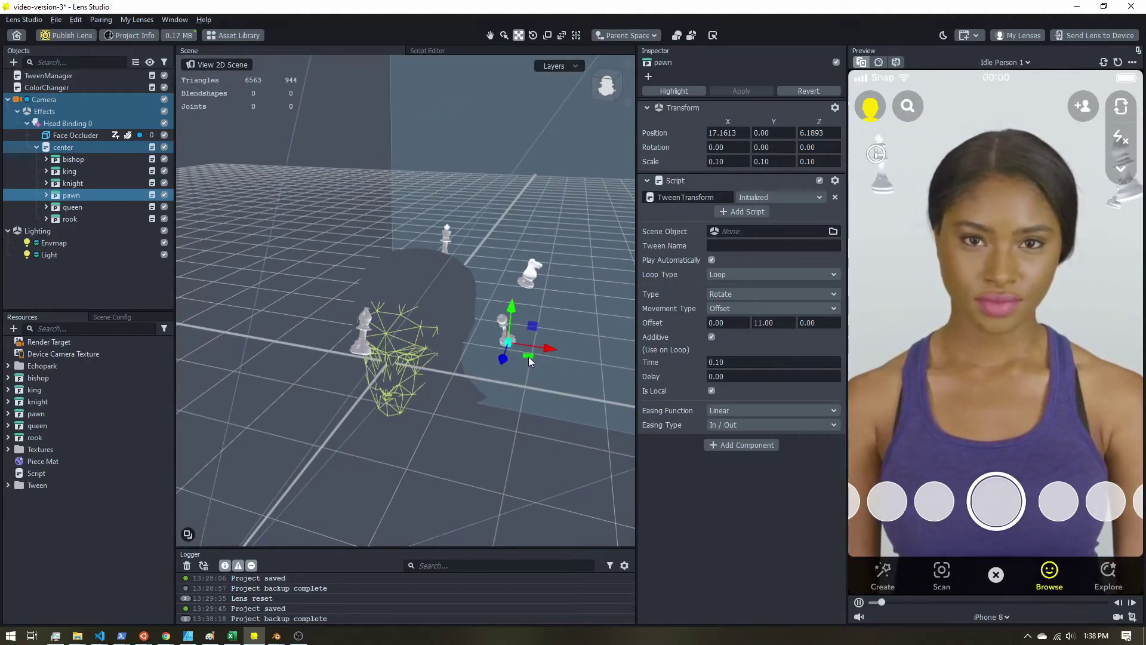
mouse_move(528, 356)
left_mouse_down()
mouse_move(535, 344)
mouse_move(578, 374)
mouse_move(538, 378)
mouse_move(562, 371)
mouse_move(535, 364)
mouse_move(541, 375)
left_mouse_up()
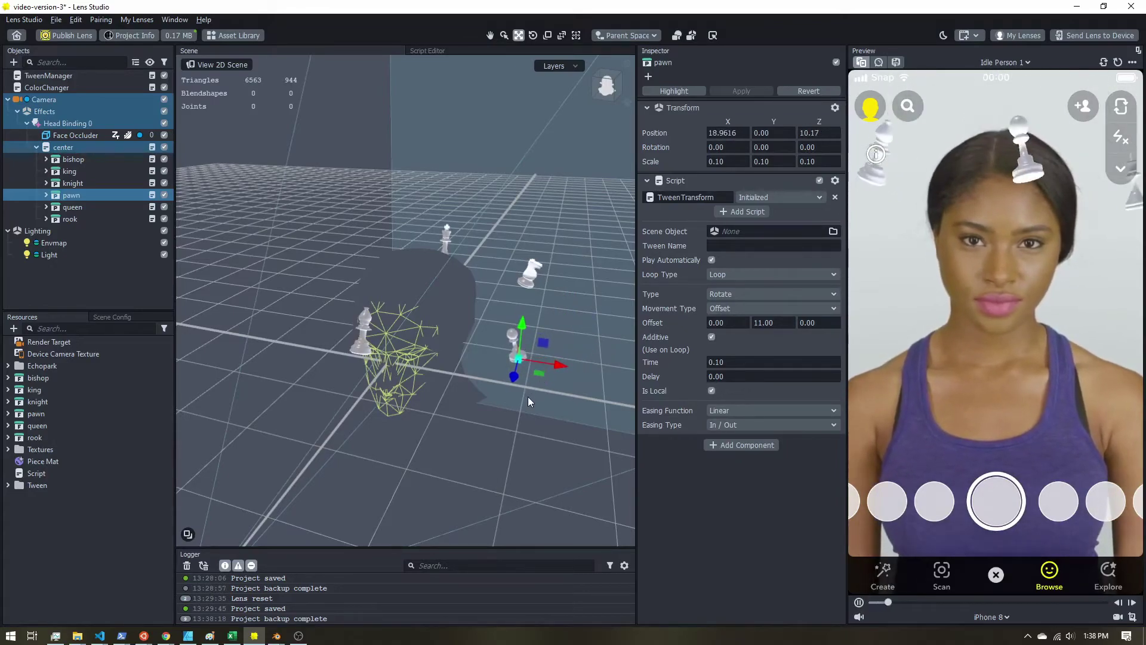
key("ctrl+z")
left_click(605, 79)
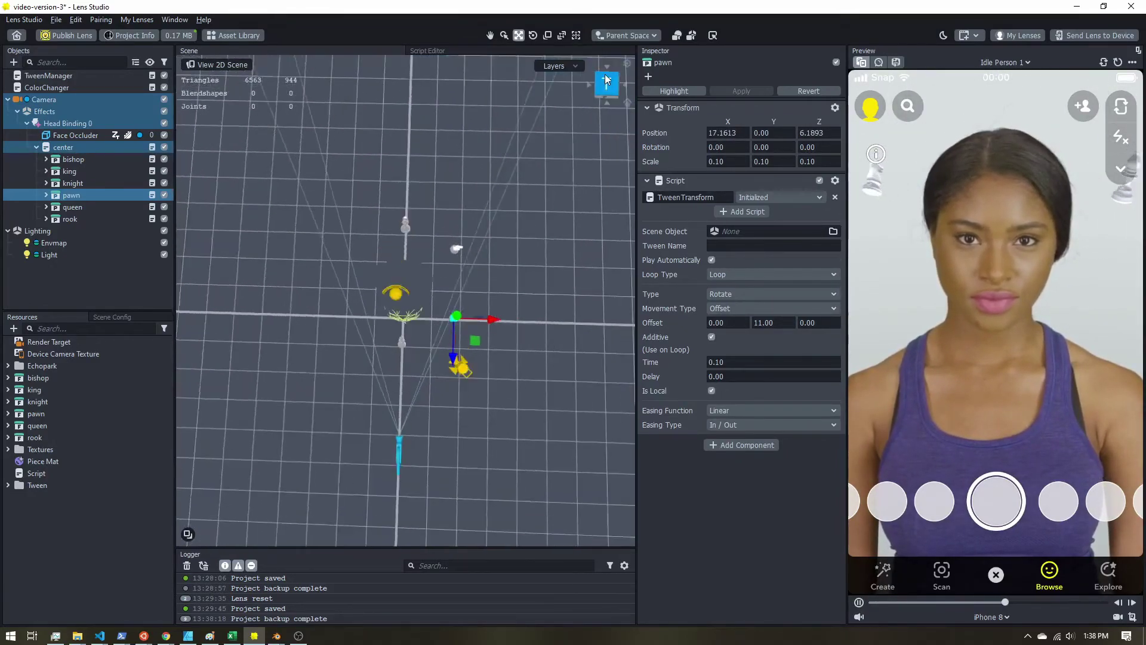
scroll(414, 276, "up", 4)
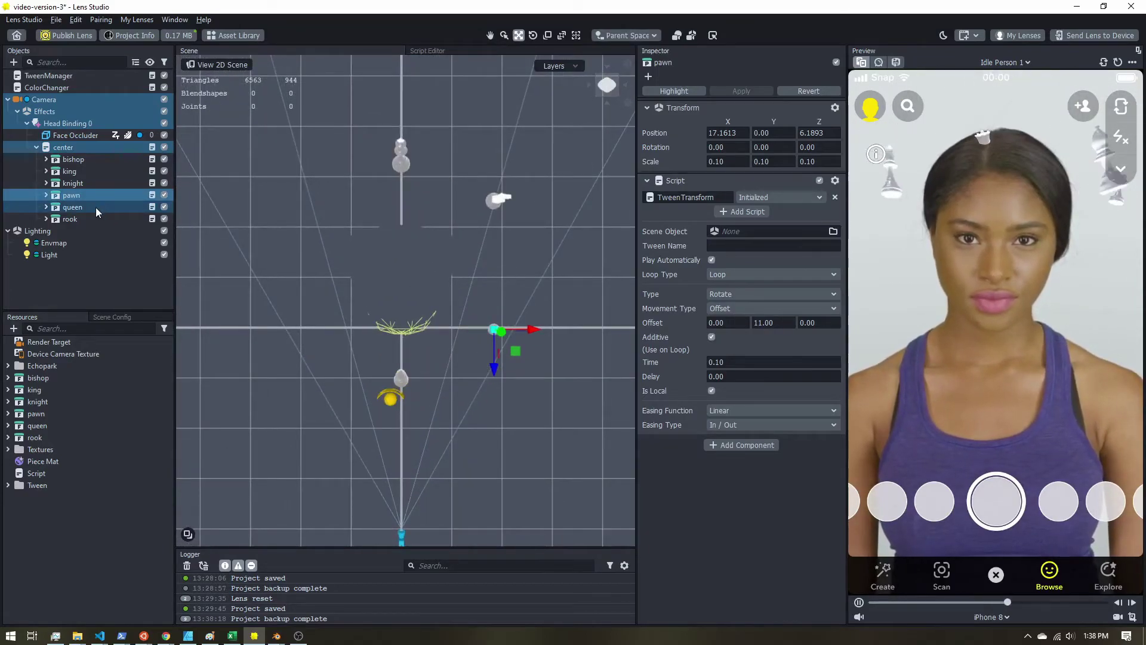
Working from the top view, move the queen to about X -18.5, Z -14.2 and the rook to about X -17.8, Z 6.0.
left_click(387, 319)
left_click_drag(401, 303, 303, 227)
left_click(98, 219)
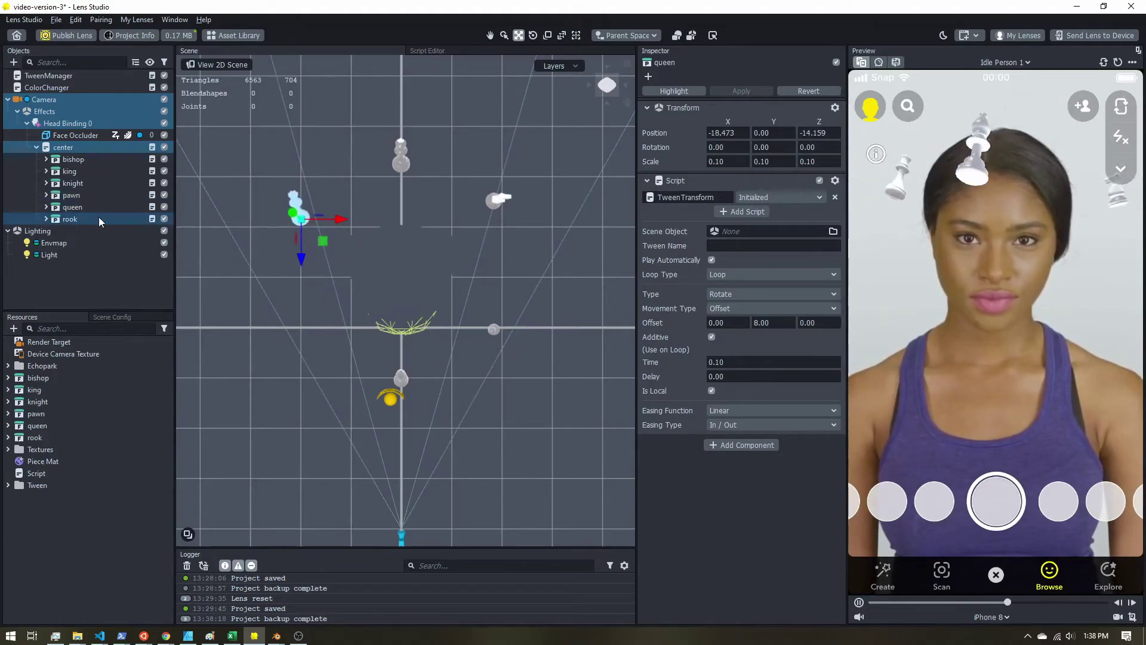
left_click_drag(374, 326, 329, 350)
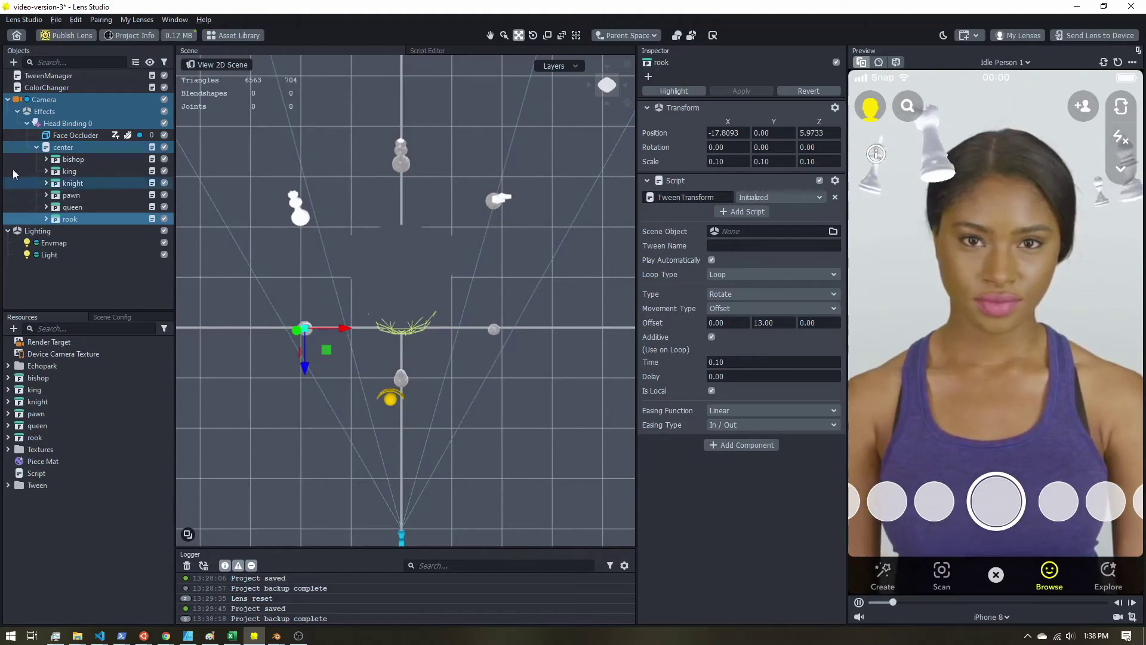
Set the time of the center object's rotation tween to 0.3.
left_click(63, 146)
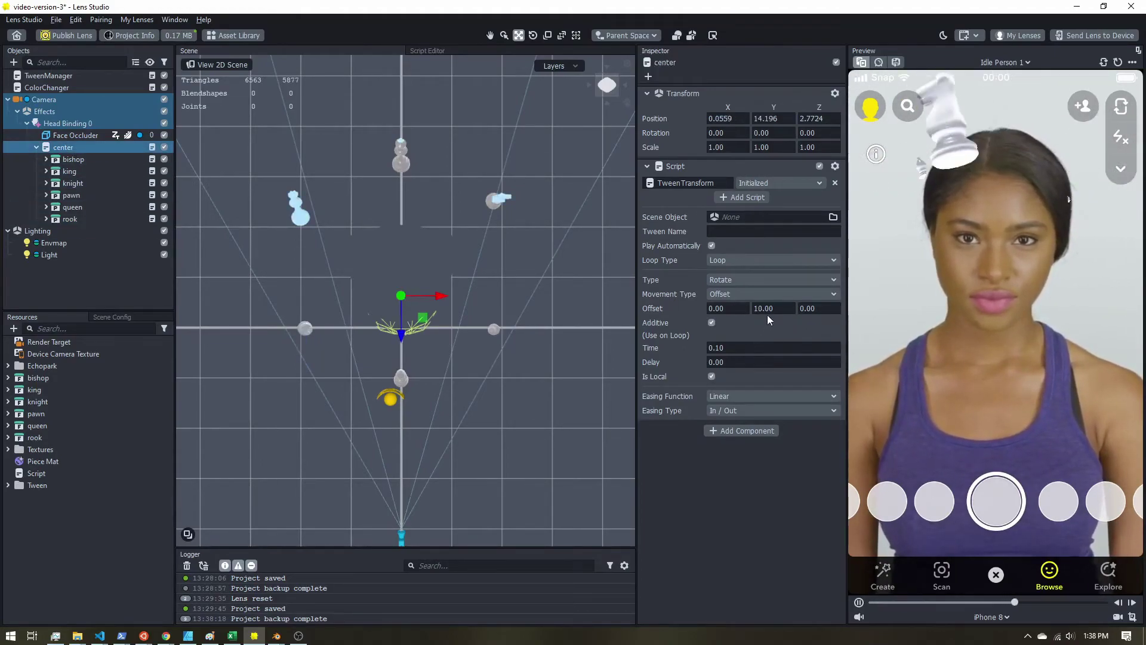
type("0.3")
key("Return")
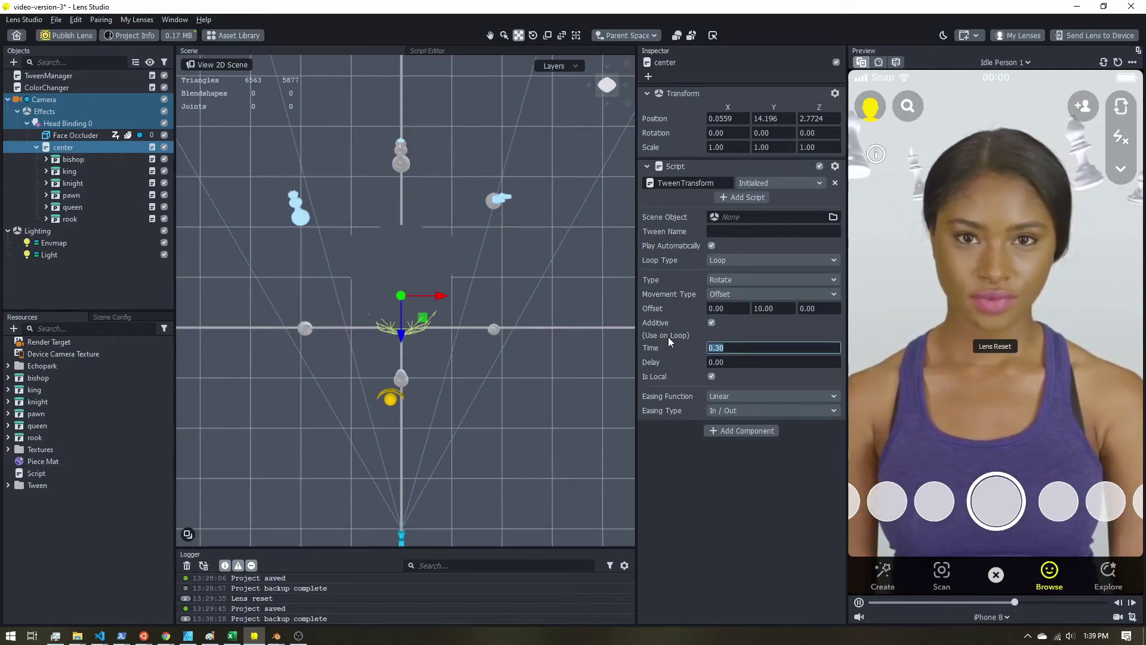
Pull the bishop in to about Z 12.5 and move the king and knight slightly closer to the center.
left_click(401, 406)
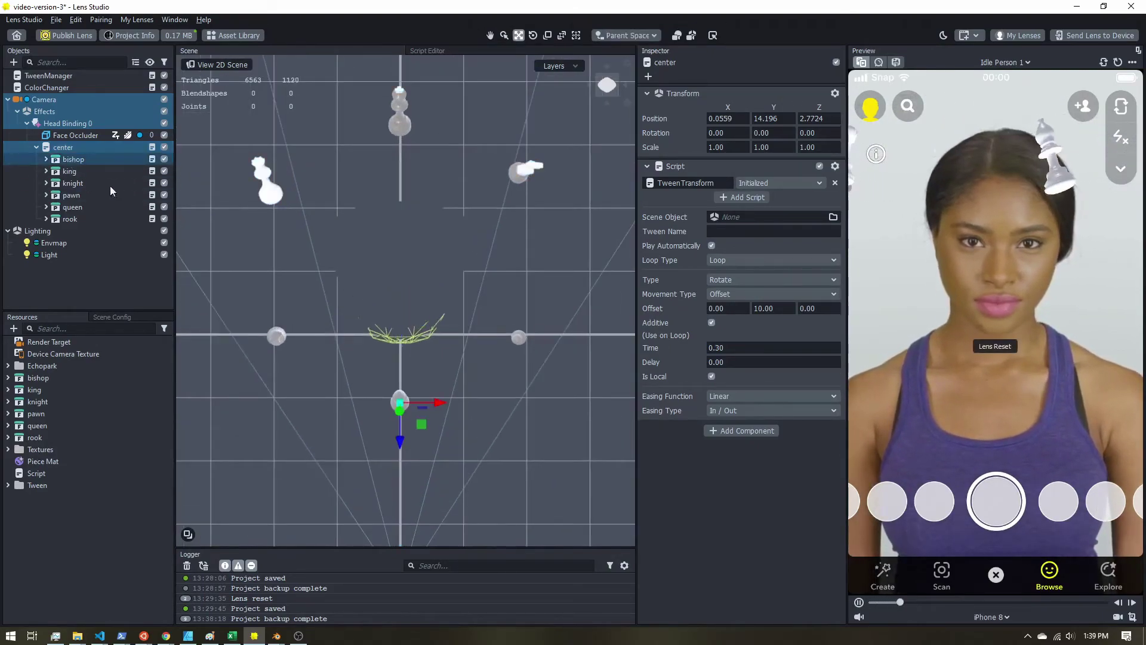
left_click_drag(421, 424, 422, 408)
left_click(399, 122)
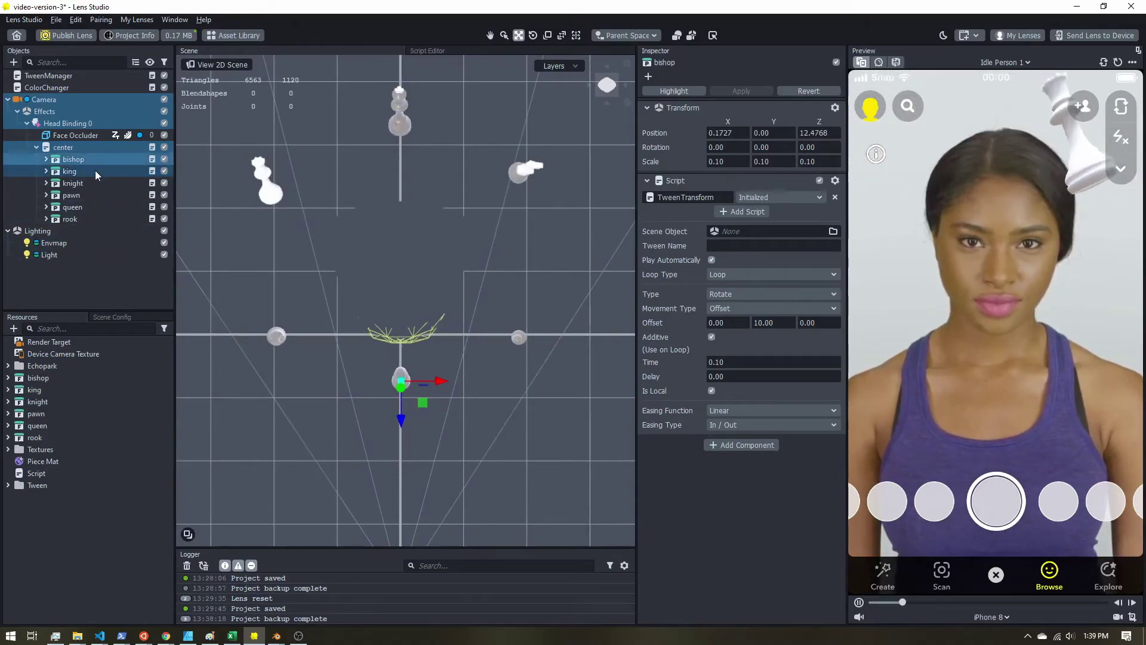
left_click_drag(422, 147, 424, 174)
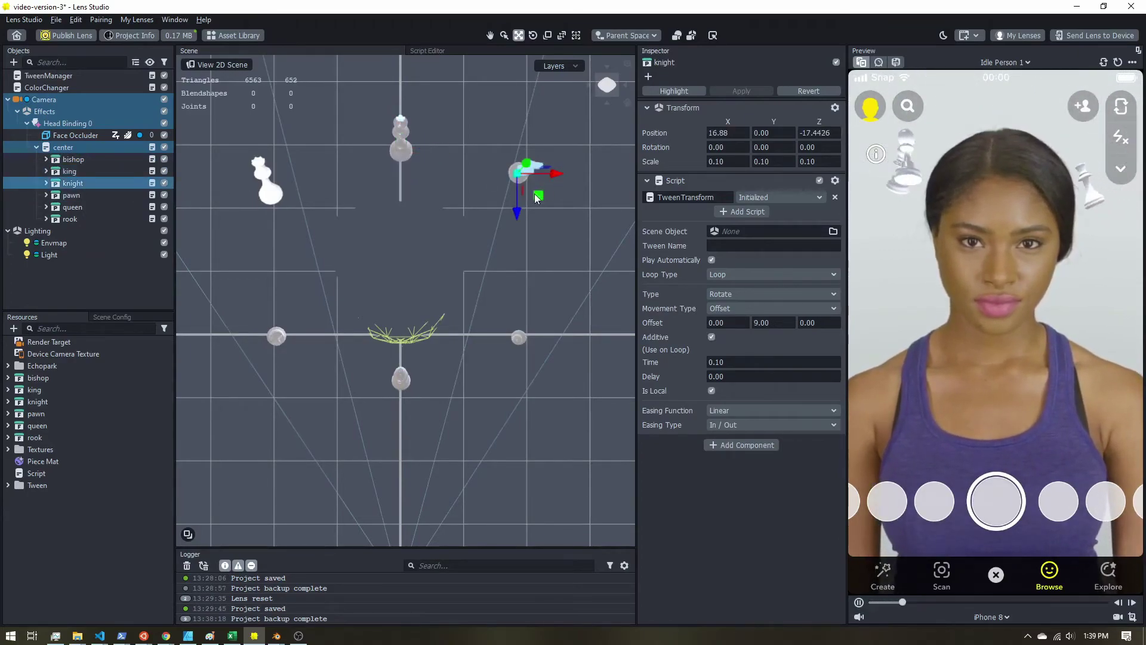
Pull the pawn in to about X 14.4, Z 3.8 and the queen to about X -15.5, Z -12.0.
left_click(82, 199)
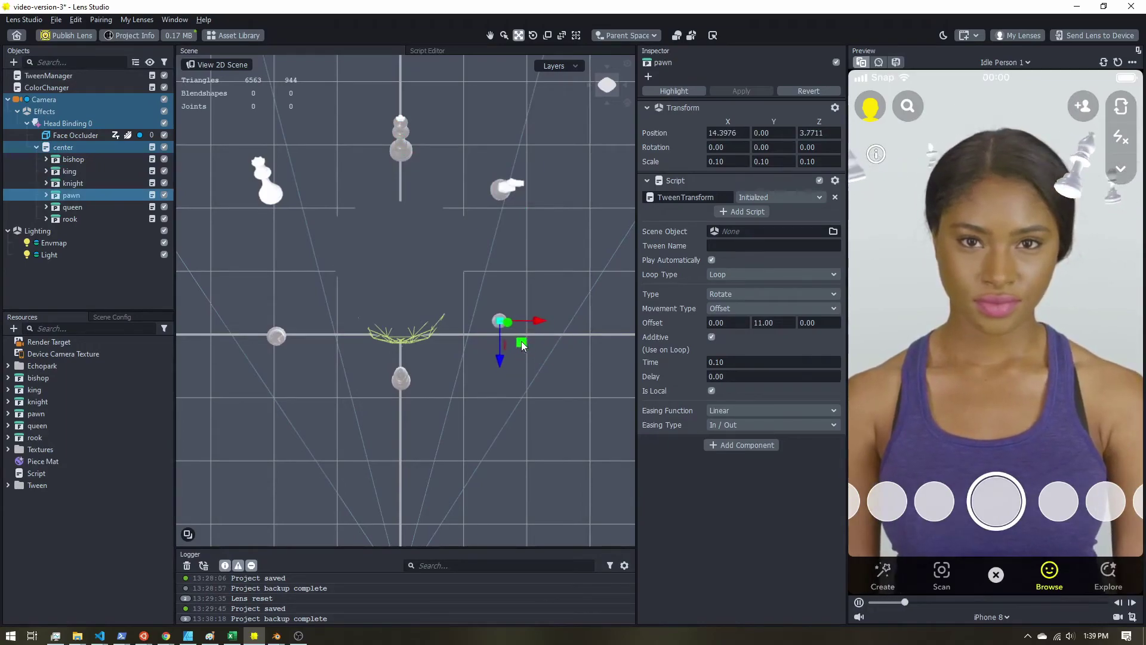
left_click(72, 206)
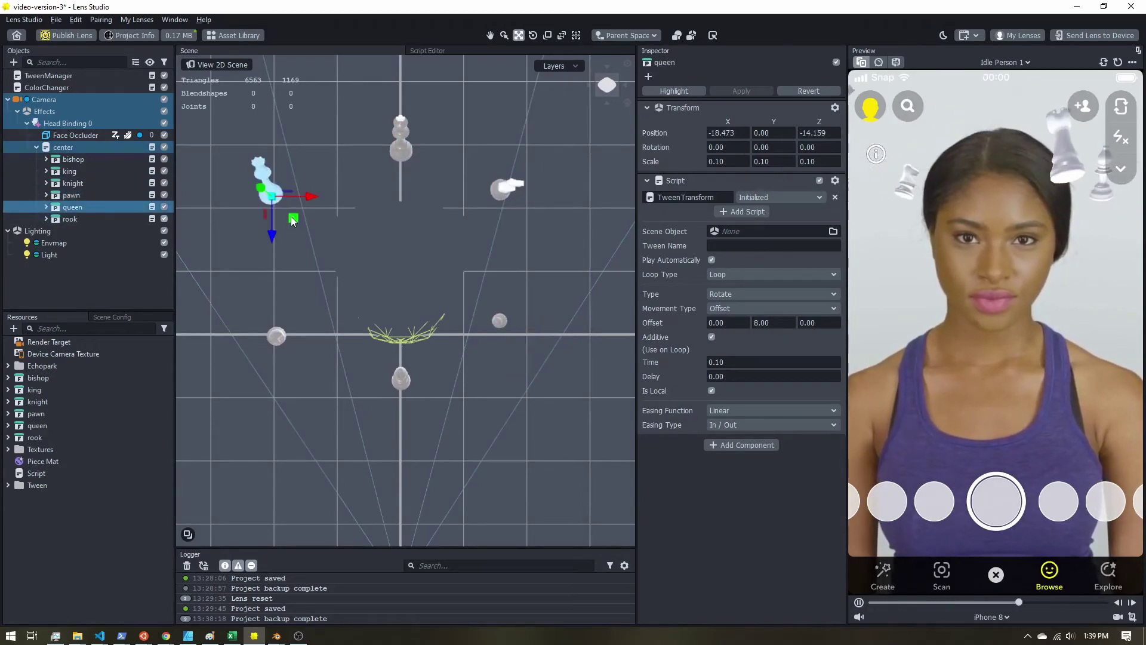
left_click_drag(293, 217, 315, 234)
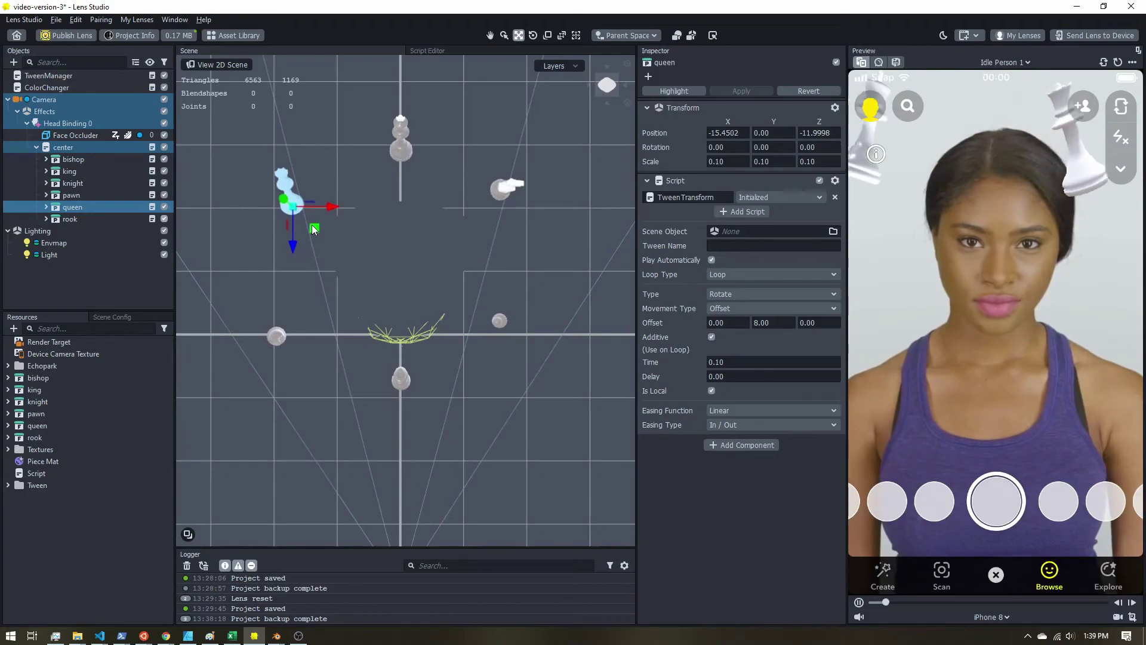
Pull the rook in to about X -15.1, Z 4.2 and check the ring of pieces in perspective.
left_click(116, 218)
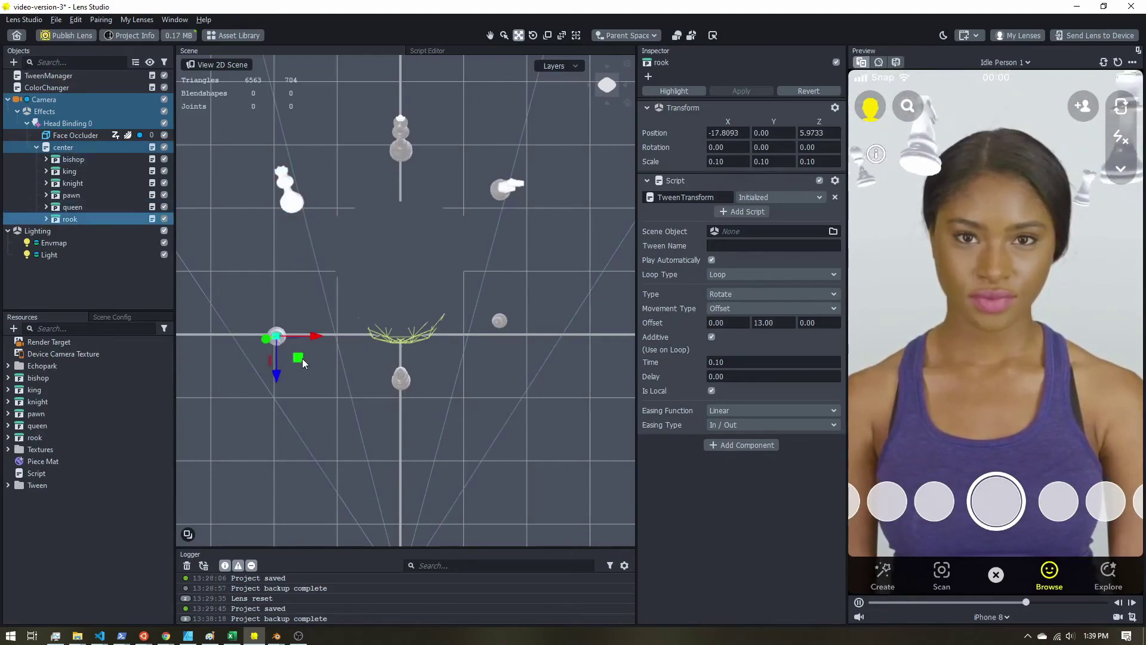
left_click_drag(298, 357, 317, 349)
middle_click_drag(231, 252, 411, 334)
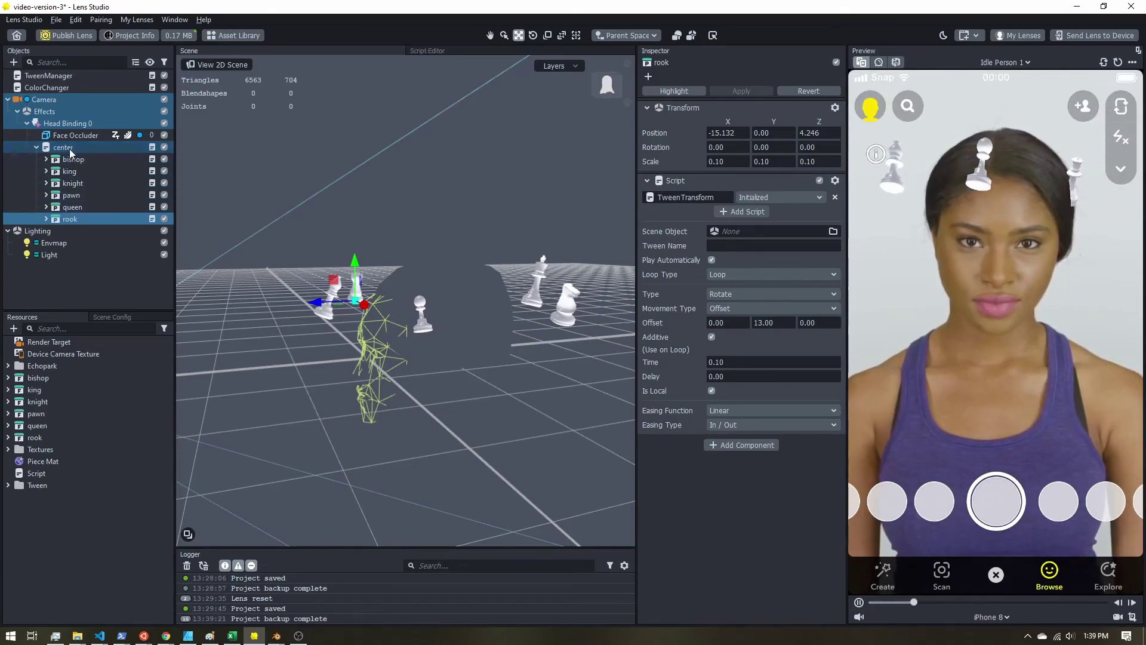
Select the center pivot object to show its transform and rotation tween settings.
left_click(143, 147)
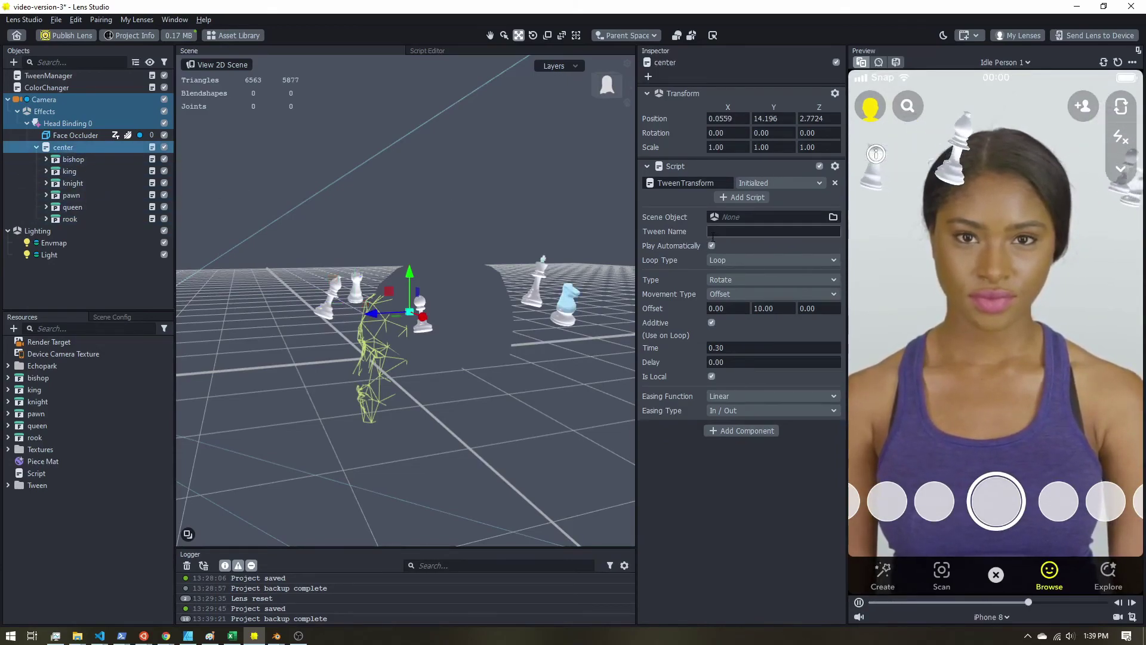